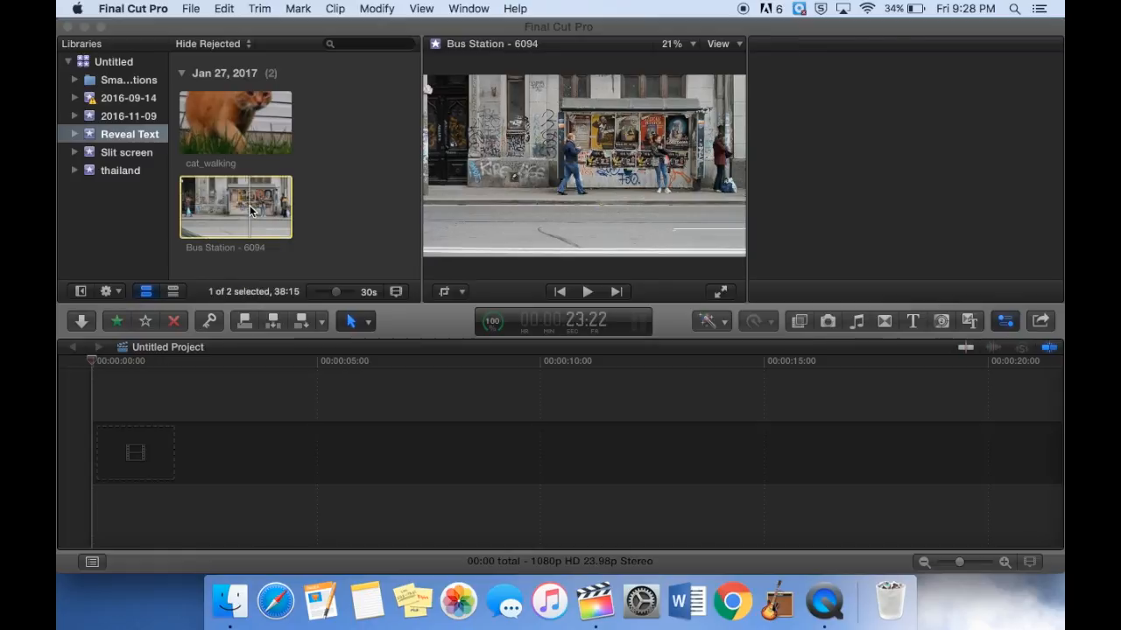
Add the Bus Station - 6094 clip to the timeline and cut it at 3:18, deleting the remainder.
{"action": "left_click_drag", "start_coordinate": [254, 206], "coordinate": [195, 442]}
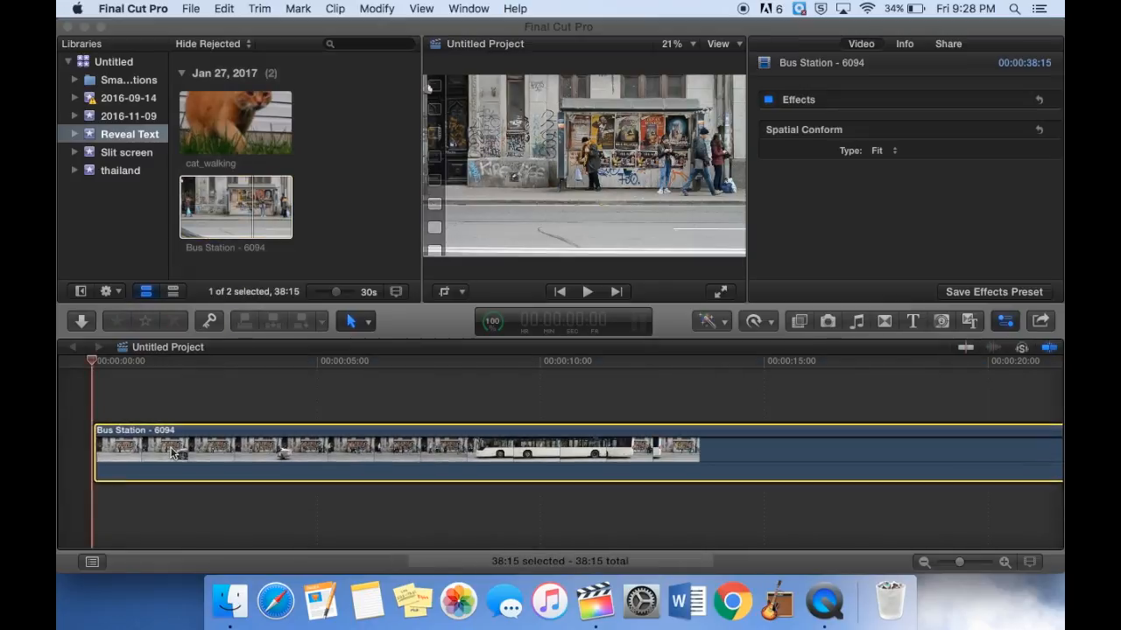
{"action": "key", "text": "super+minus"}
{"action": "key", "text": "super+minus"}
{"action": "key", "text": "super+minus"}
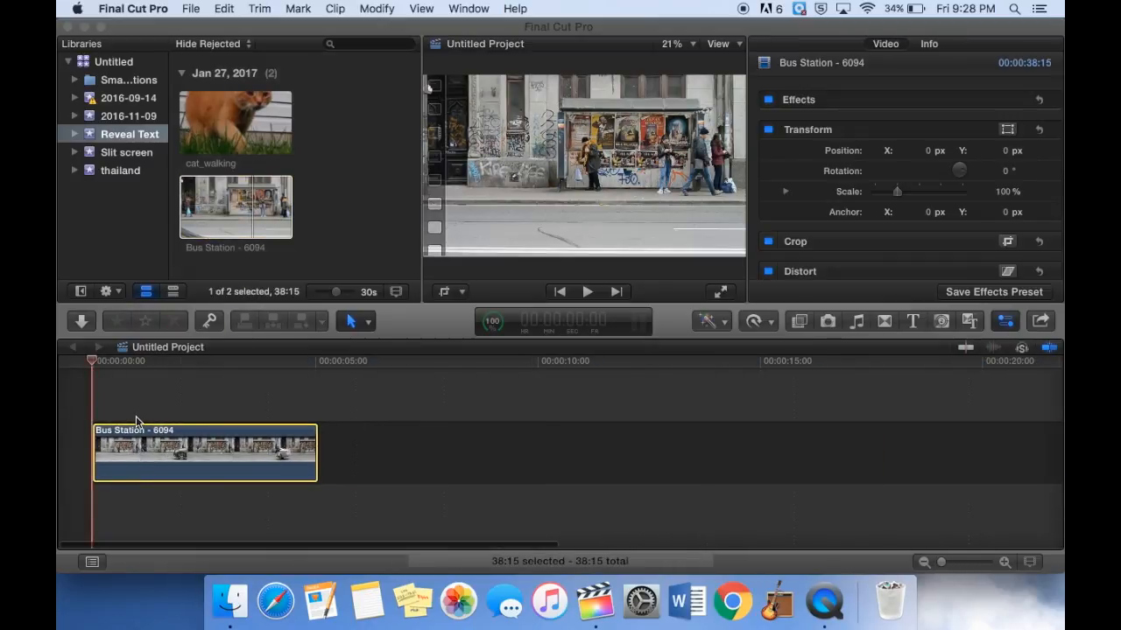
{"action": "left_click_drag", "start_coordinate": [93, 366], "coordinate": [114, 375]}
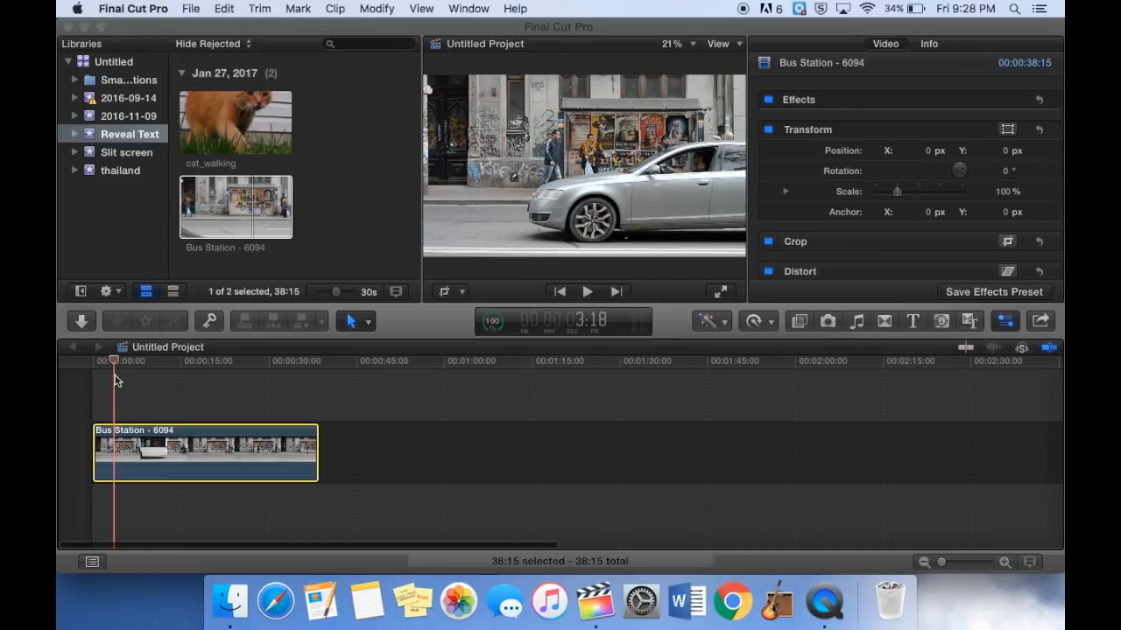
{"action": "key", "text": "super"}
{"action": "key", "text": "super+b"}
{"action": "left_click", "coordinate": [199, 451]}
{"action": "key", "text": "Delete"}
Add a Basic Title above the clip at the start of the timeline.
{"action": "key", "text": "super+equal"}
{"action": "key", "text": "super+equal"}
{"action": "scroll", "coordinate": [198, 452], "scroll_direction": "left", "scroll_amount": 8}
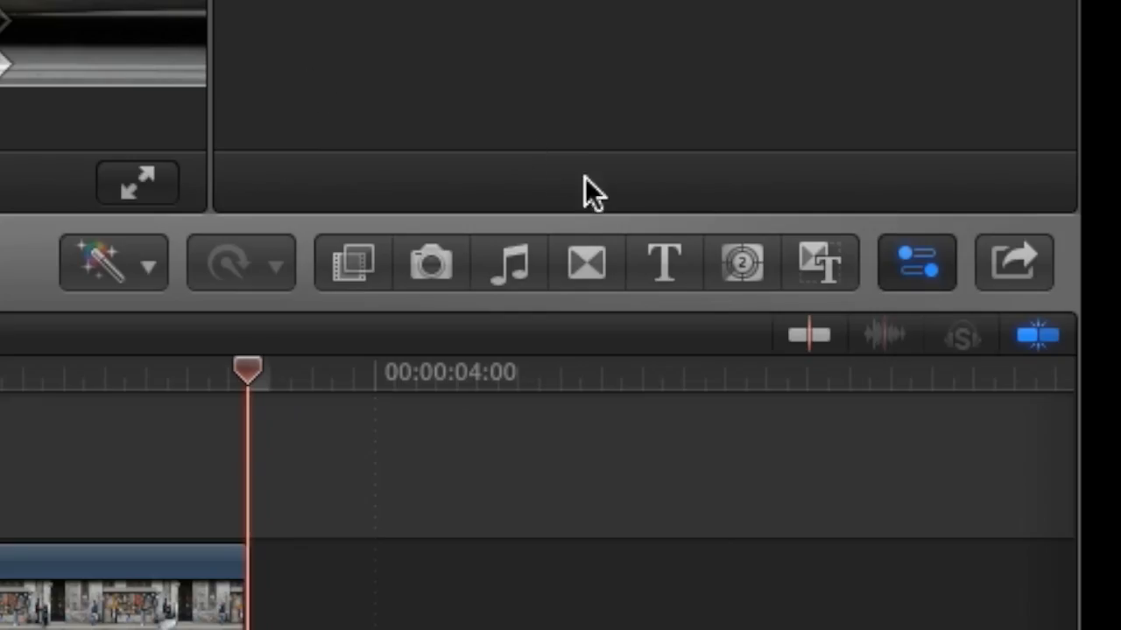
{"action": "left_click", "coordinate": [659, 256]}
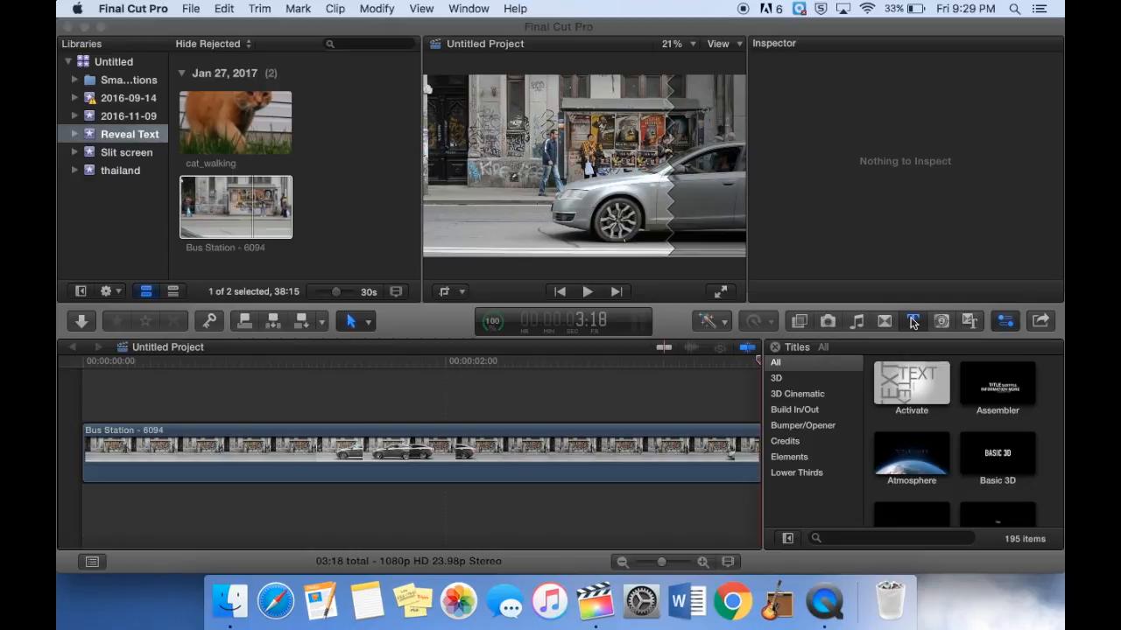
{"action": "scroll", "coordinate": [976, 447], "scroll_direction": "down", "scroll_amount": 5}
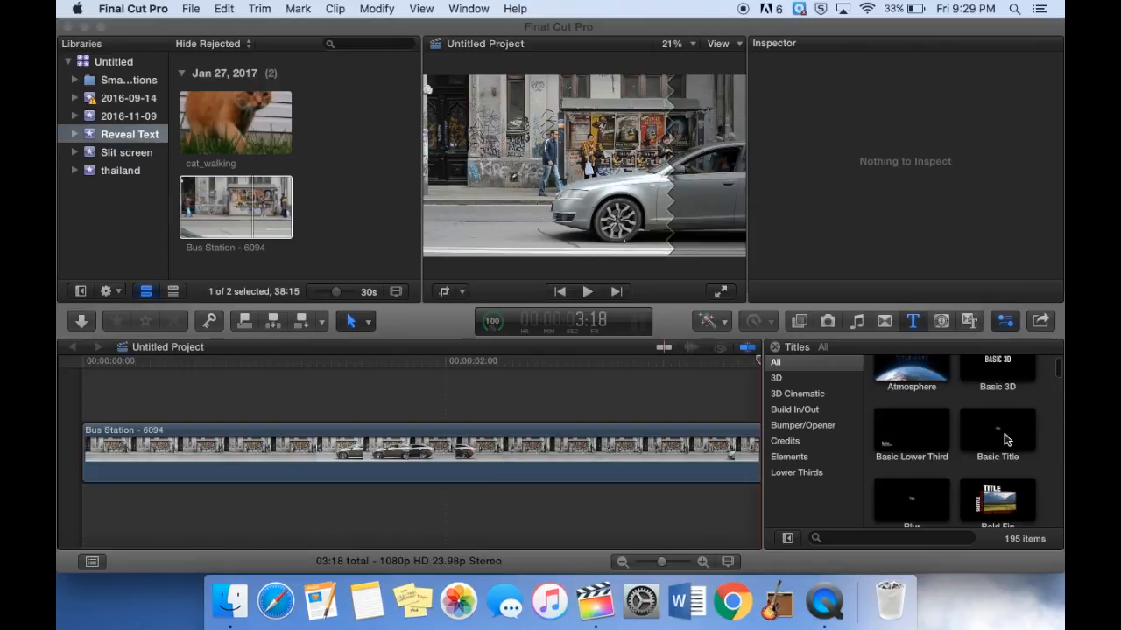
{"action": "left_click_drag", "start_coordinate": [968, 346], "coordinate": [131, 412]}
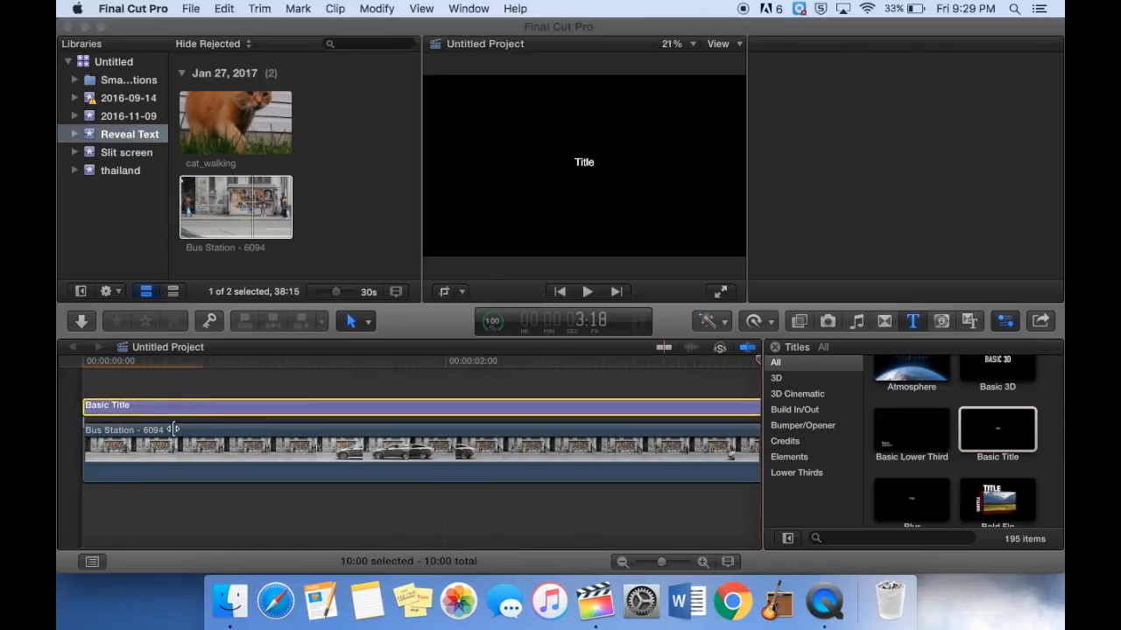
Cut the title at 3:18 and delete everything after that point.
{"action": "key", "text": "super+minus"}
{"action": "key", "text": "super+minus"}
{"action": "key", "text": "super+minus"}
{"action": "key", "text": "super+minus"}
{"action": "key", "text": "super+b"}
{"action": "left_click", "coordinate": [287, 406]}
{"action": "key", "text": "Delete"}
{"action": "left_click", "coordinate": [311, 432]}
{"action": "key", "text": "Delete"}
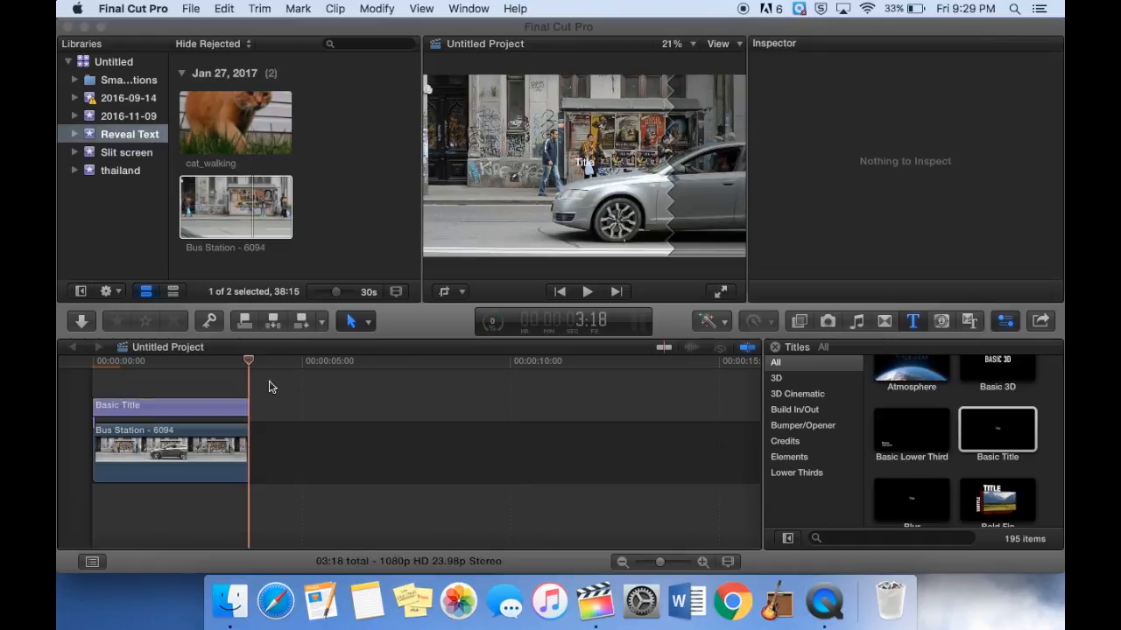
Replace the title's text with STREET STYLE.
{"action": "left_click_drag", "start_coordinate": [249, 364], "coordinate": [200, 361]}
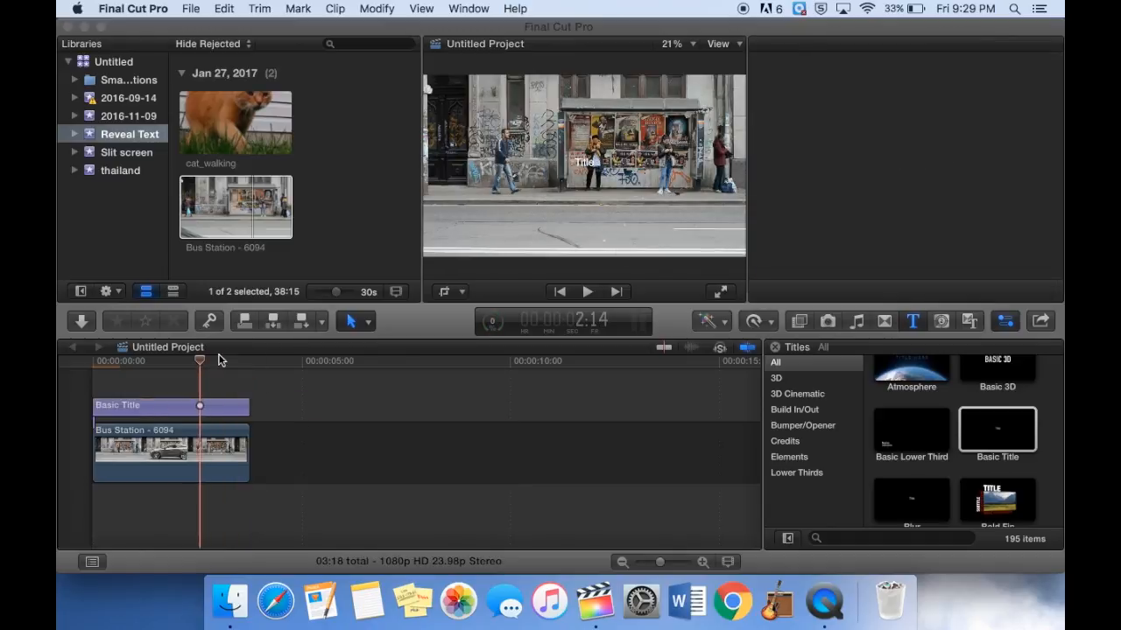
{"action": "left_click", "coordinate": [588, 167]}
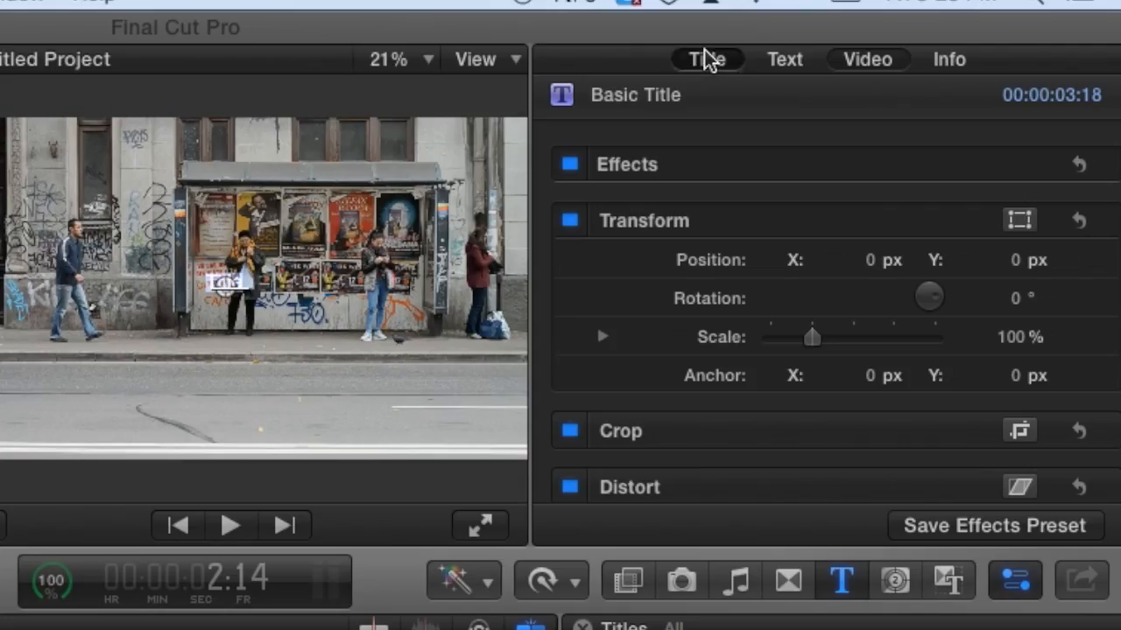
{"action": "left_click", "coordinate": [842, 43]}
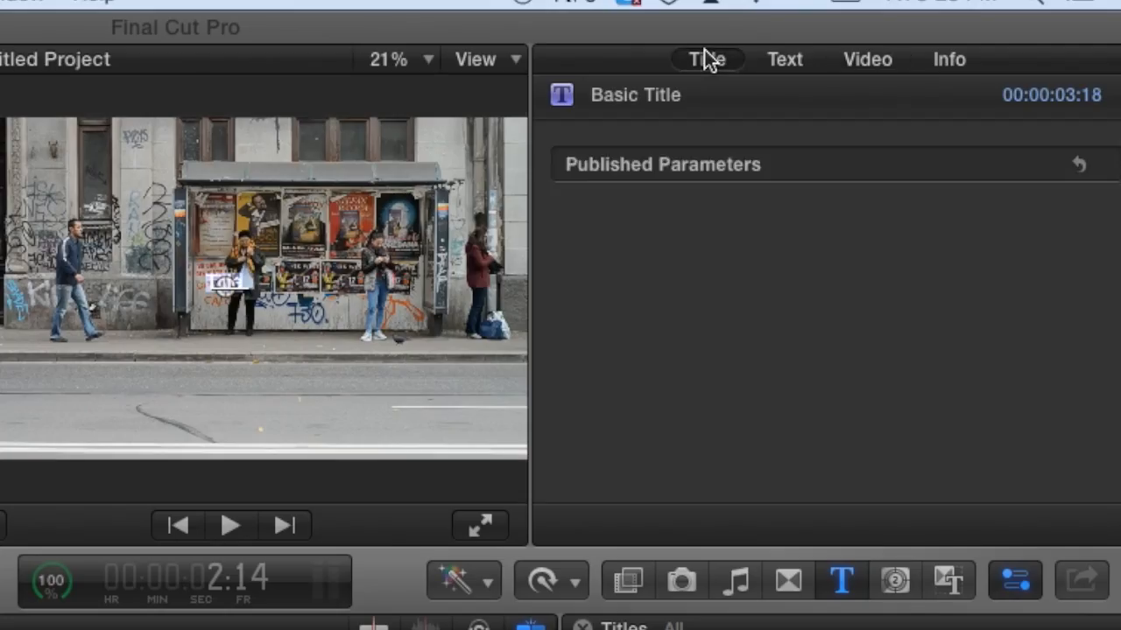
{"action": "left_click", "coordinate": [785, 60]}
{"action": "double_click", "coordinate": [638, 225]}
{"action": "key", "text": "BackSpace"}
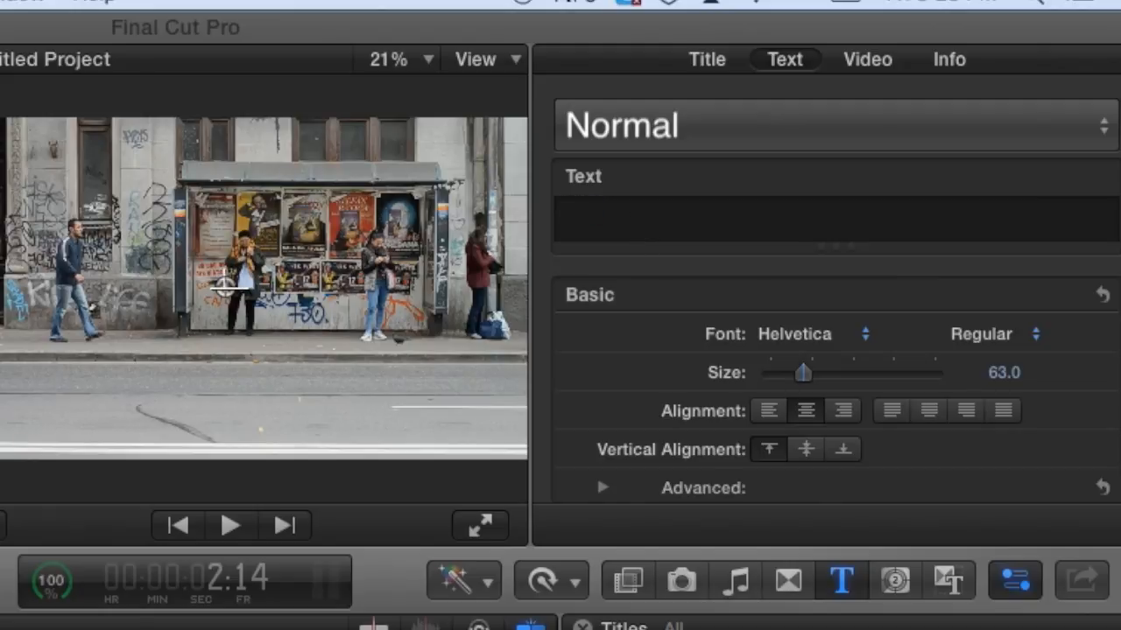
{"action": "type", "text": "STREET"}
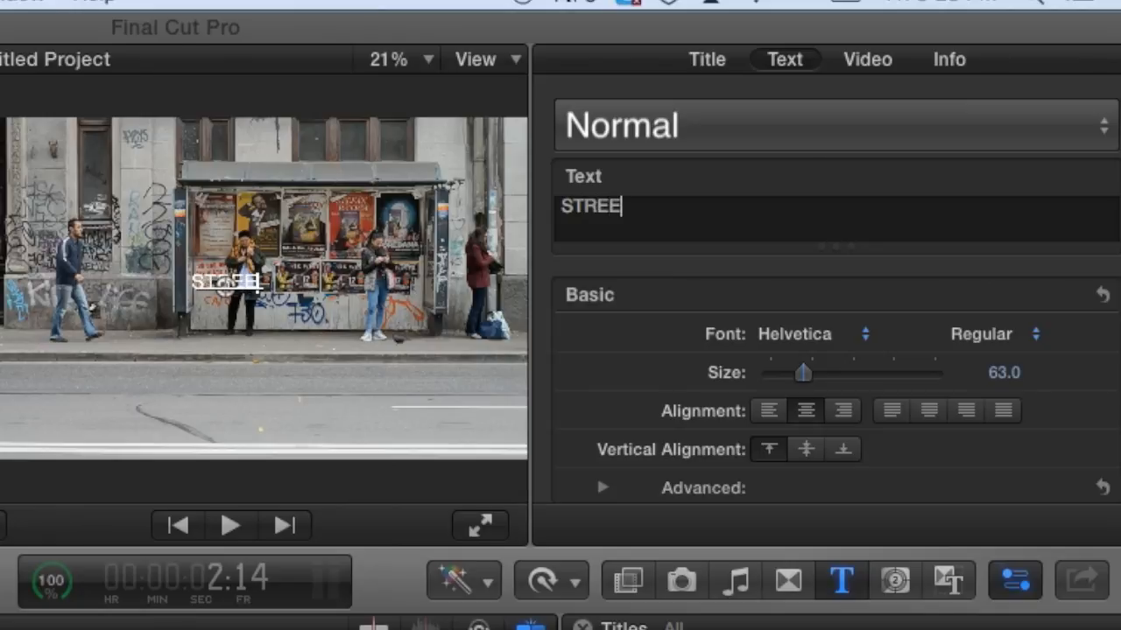
{"action": "type", "text": " STYLE"}
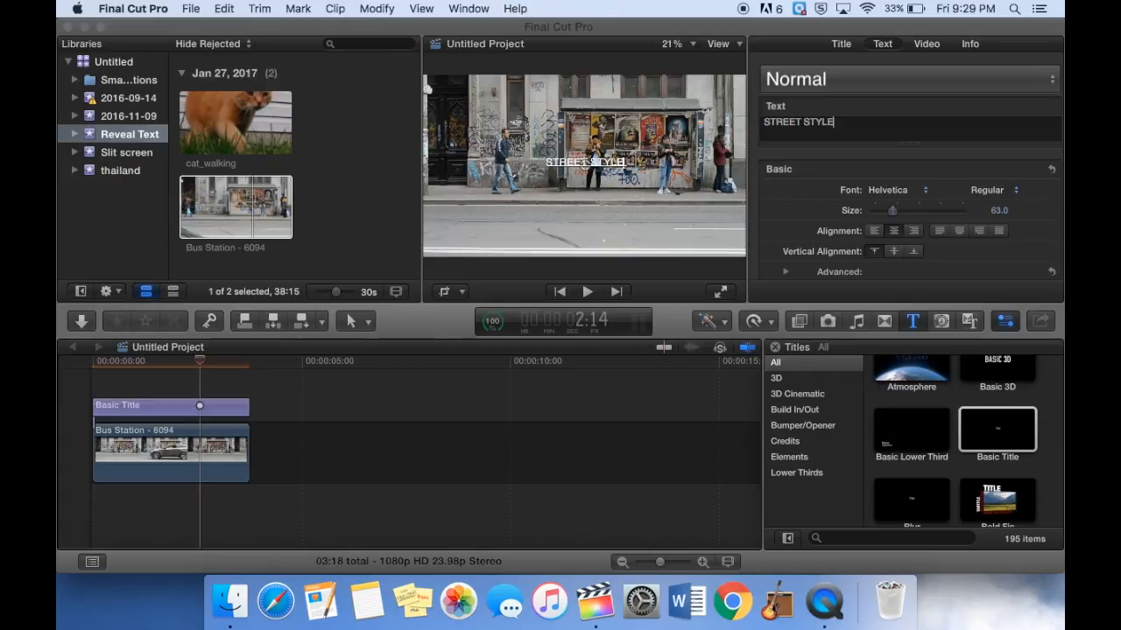
Set the title's size to 180 and its font to Hiragino Kaku Gothic Std.
{"action": "left_click_drag", "start_coordinate": [892, 211], "coordinate": [929, 216]}
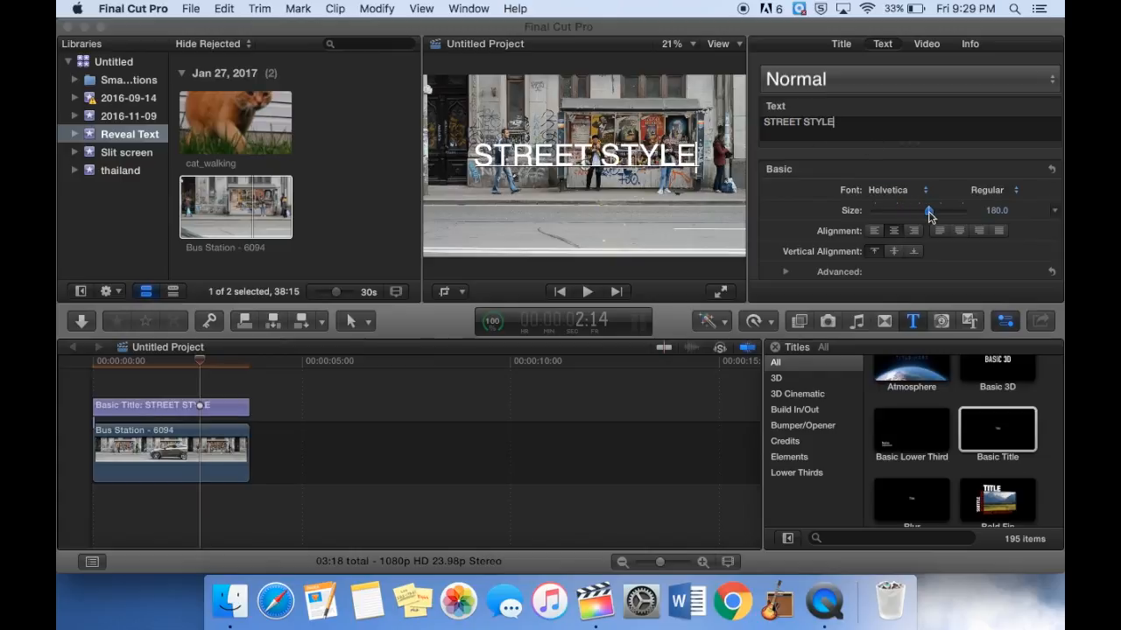
{"action": "left_click", "coordinate": [907, 193]}
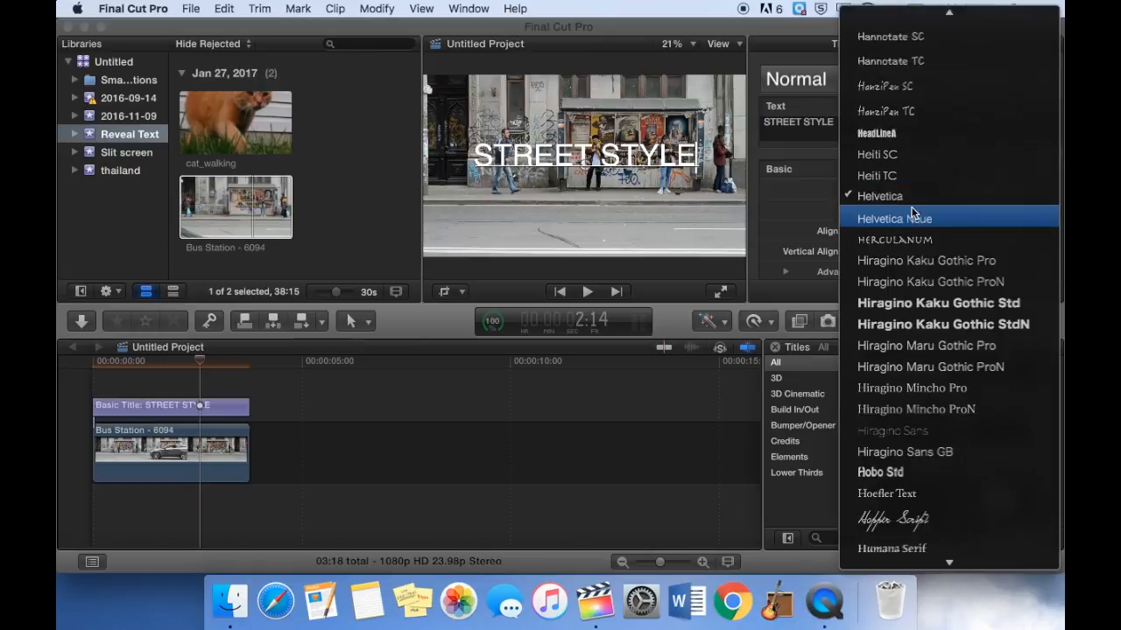
{"action": "left_click", "coordinate": [921, 303]}
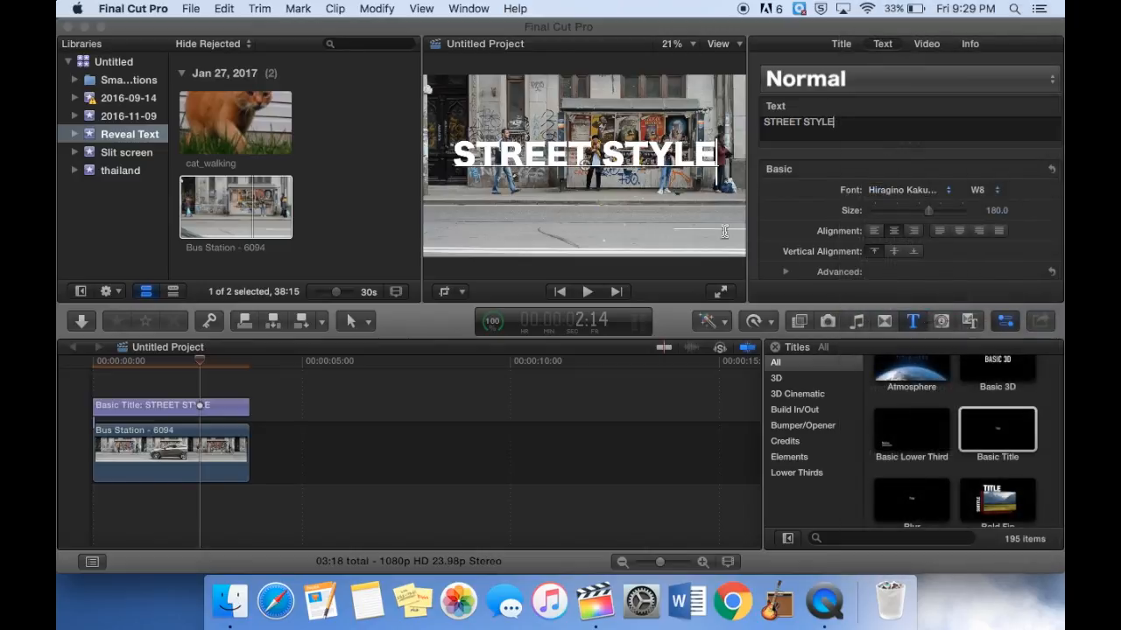
Move the title text lower in the frame so it sits over the passing car.
{"action": "left_click_drag", "start_coordinate": [591, 173], "coordinate": [595, 197]}
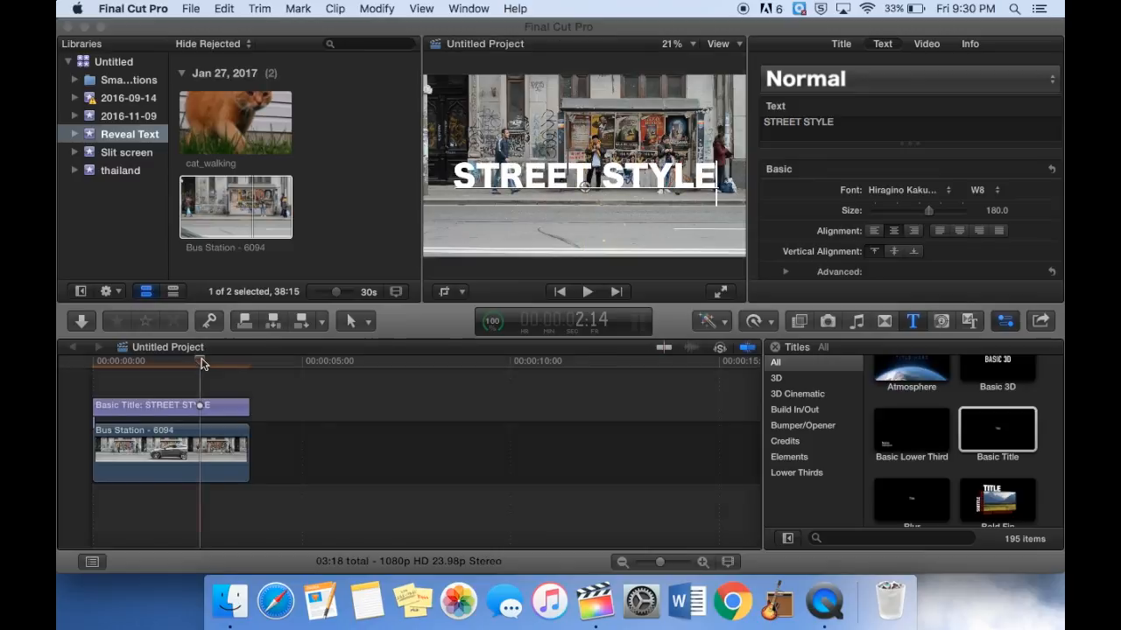
{"action": "left_click_drag", "start_coordinate": [201, 360], "coordinate": [161, 361]}
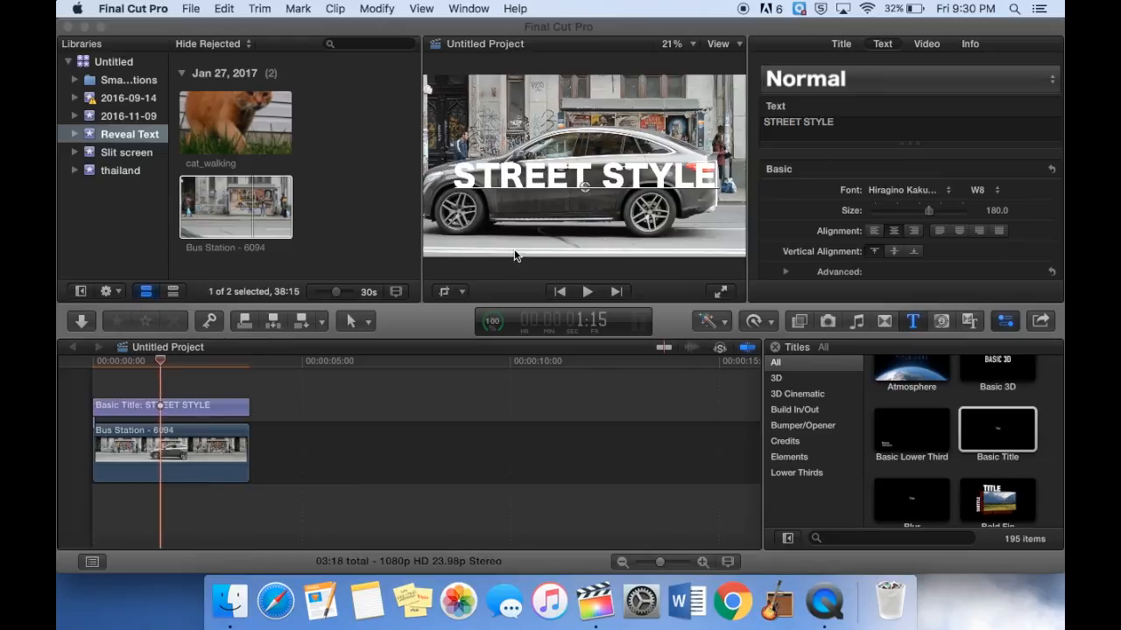
{"action": "left_click_drag", "start_coordinate": [571, 183], "coordinate": [592, 199]}
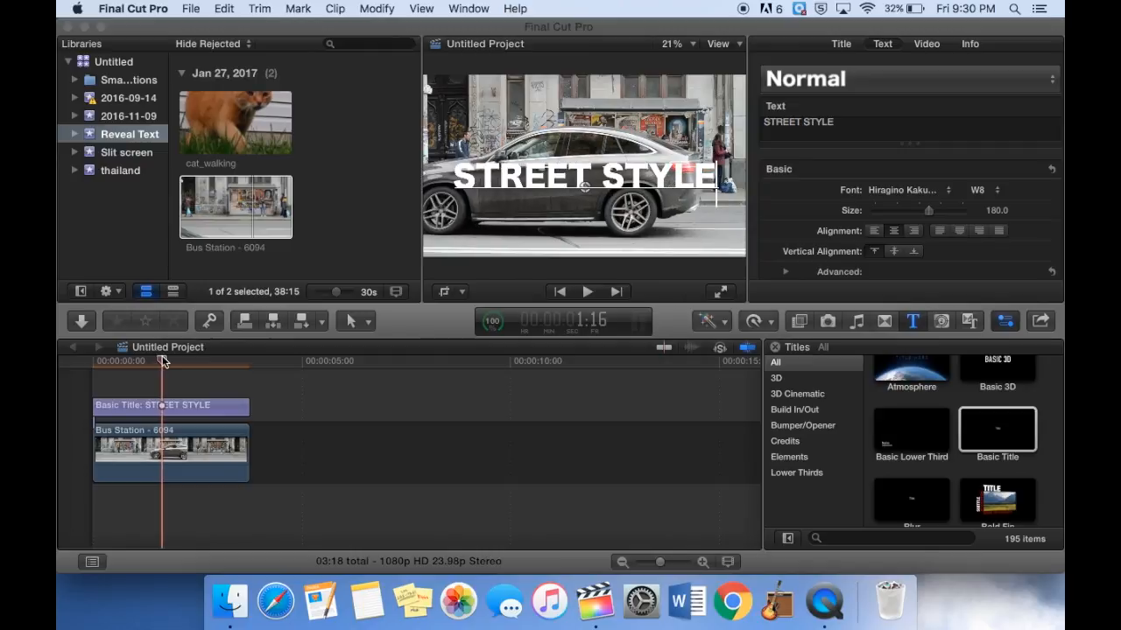
Trim the title's start to the playhead at about 1:16.
{"action": "left_click_drag", "start_coordinate": [99, 410], "coordinate": [163, 410]}
{"action": "key", "text": "super+equal"}
{"action": "key", "text": "super+equal"}
{"action": "key", "text": "super+equal"}
{"action": "key", "text": "super+equal"}
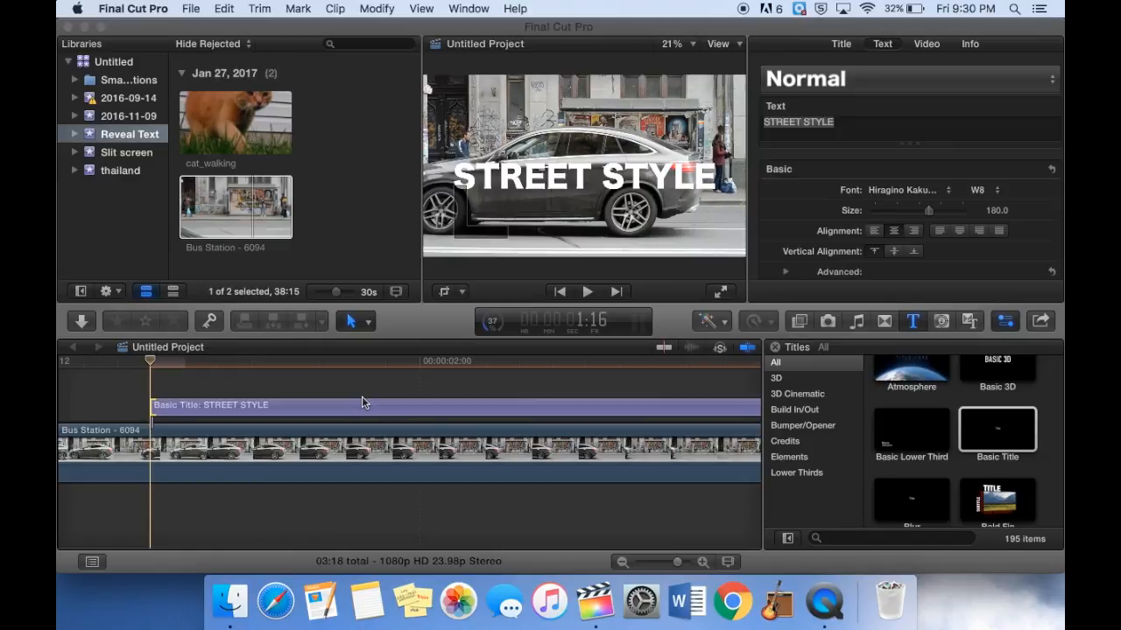
Apply the Draw Mask effect from the Masks category to the title clip.
{"action": "left_click", "coordinate": [799, 321]}
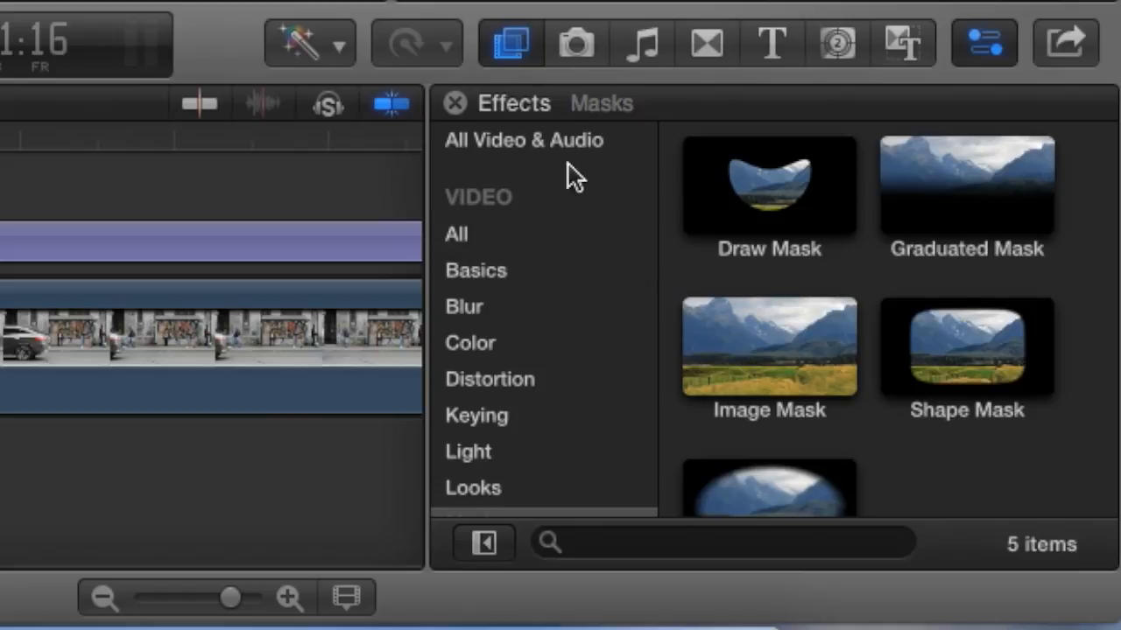
{"action": "scroll", "coordinate": [571, 215], "scroll_direction": "down", "scroll_amount": 5}
{"action": "left_click", "coordinate": [597, 330]}
{"action": "left_click", "coordinate": [798, 200]}
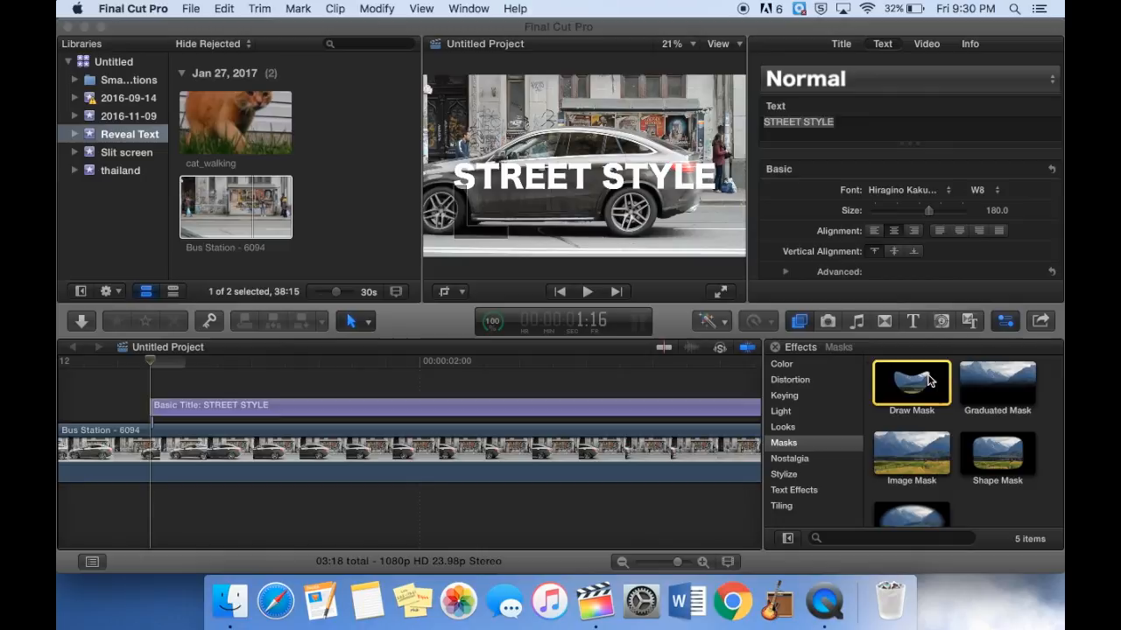
{"action": "left_click_drag", "start_coordinate": [798, 199], "coordinate": [283, 241]}
{"action": "left_click_drag", "start_coordinate": [701, 407], "coordinate": [701, 409]}
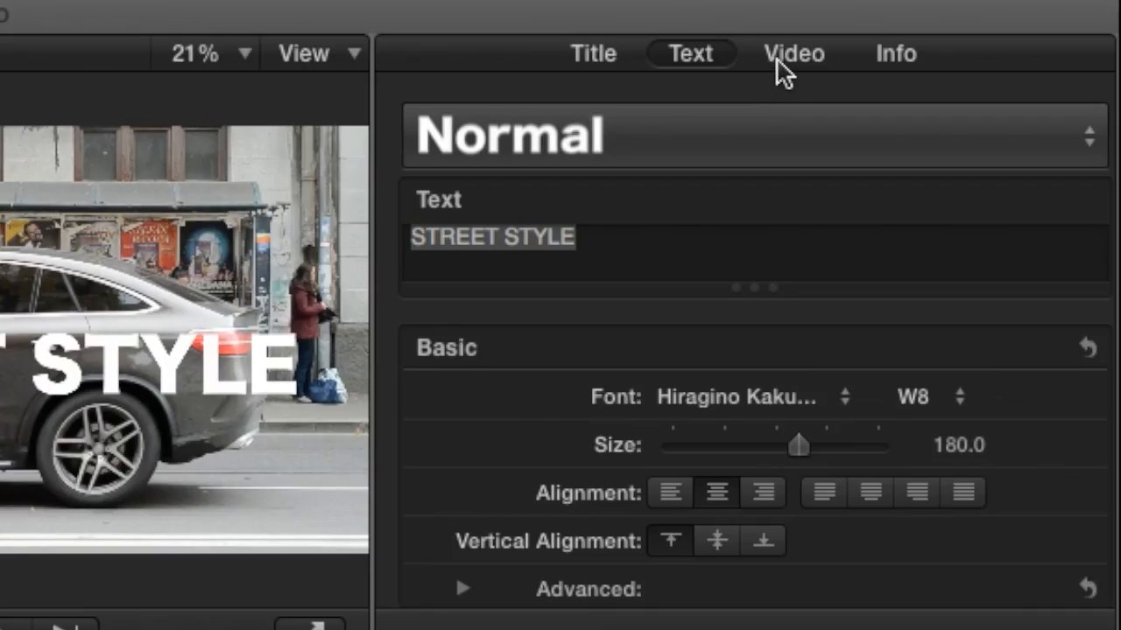
Add a keyframe to the Draw Mask at the current frame.
{"action": "left_click", "coordinate": [923, 50]}
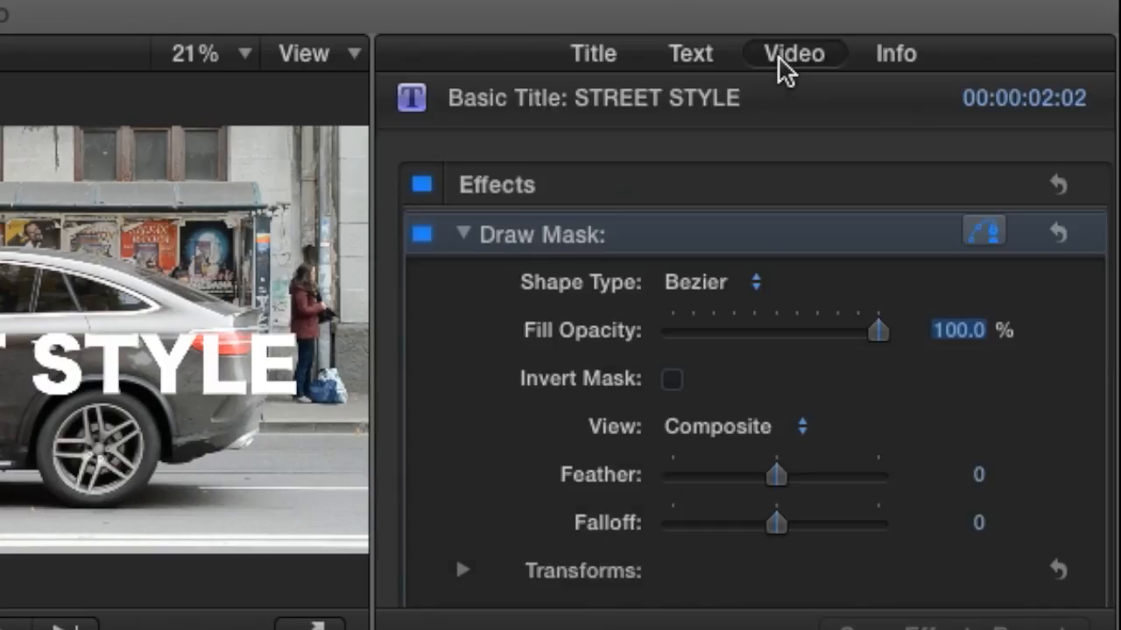
{"action": "left_click", "coordinate": [1097, 242]}
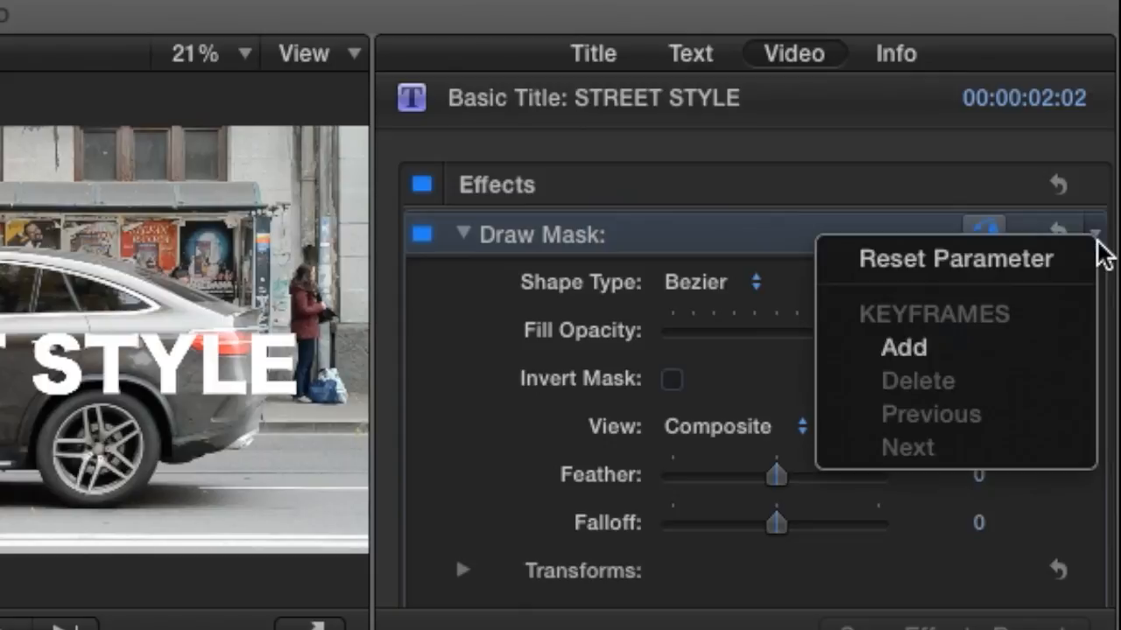
{"action": "left_click", "coordinate": [1030, 349]}
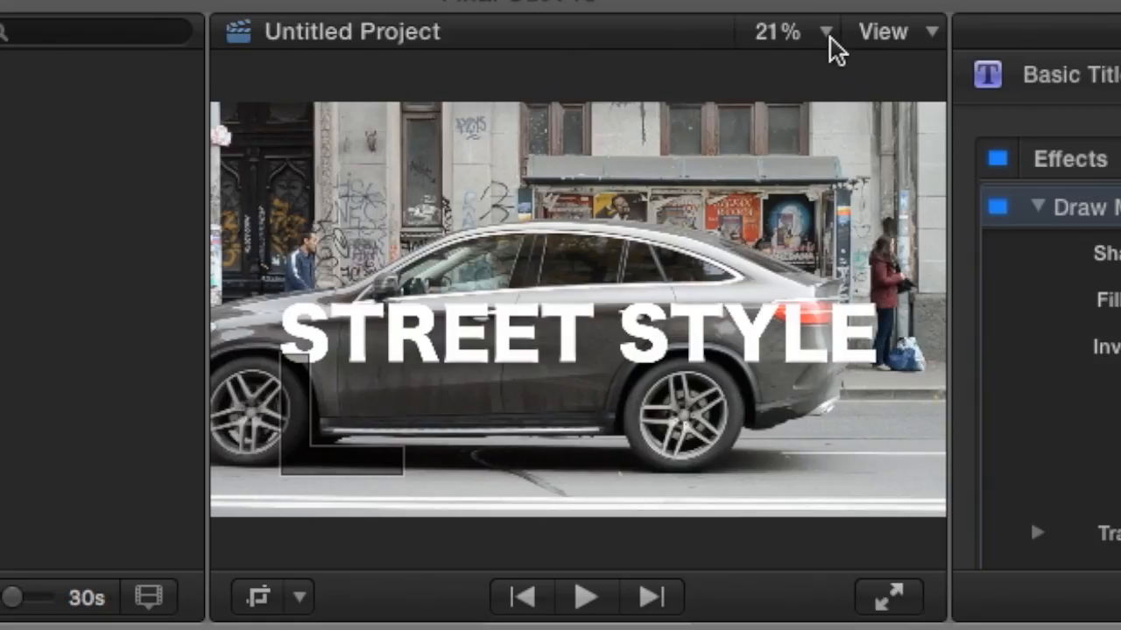
Set the viewer to 50% and draw a closed mask shape along the car's rear edge, extending right past the text.
{"action": "left_click", "coordinate": [825, 39]}
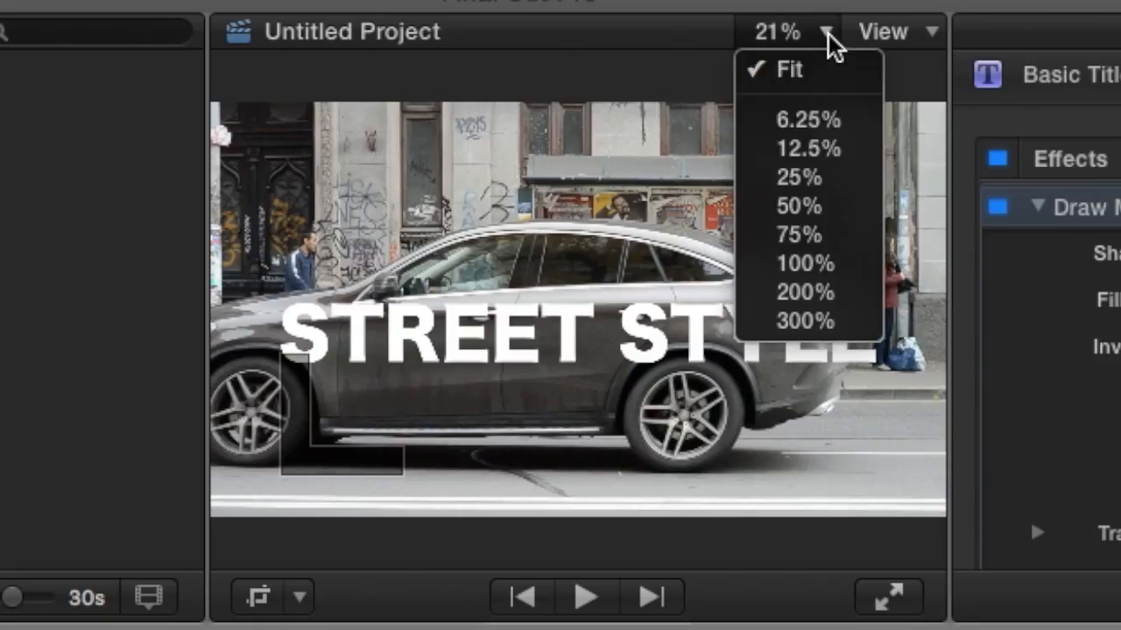
{"action": "left_click", "coordinate": [861, 206]}
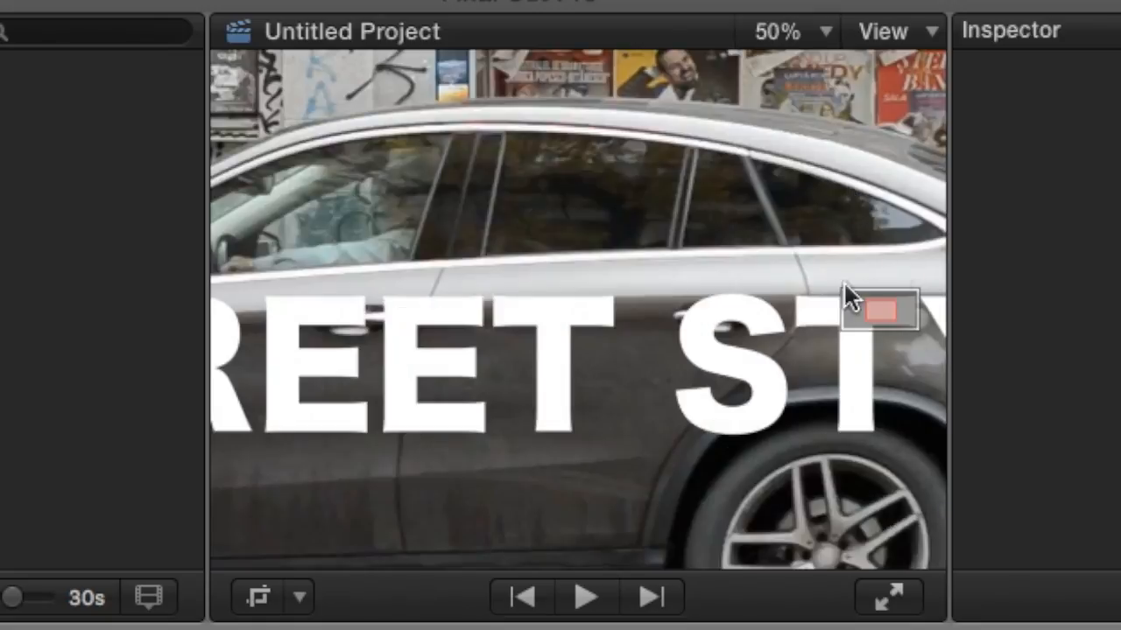
{"action": "left_click_drag", "start_coordinate": [873, 316], "coordinate": [904, 318]}
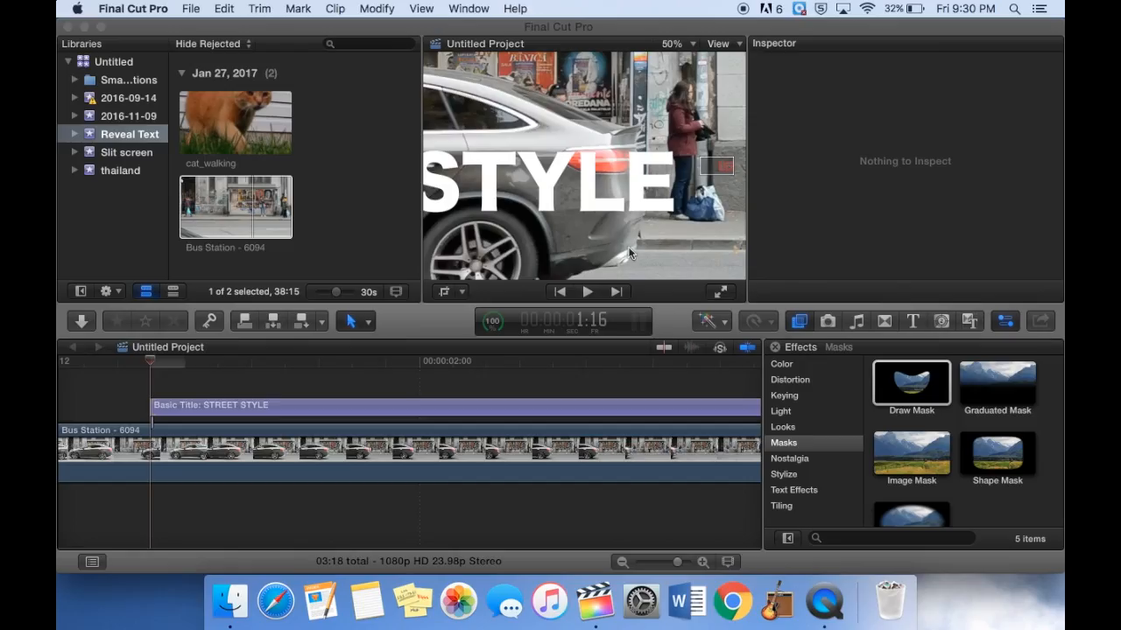
{"action": "left_click", "coordinate": [478, 407]}
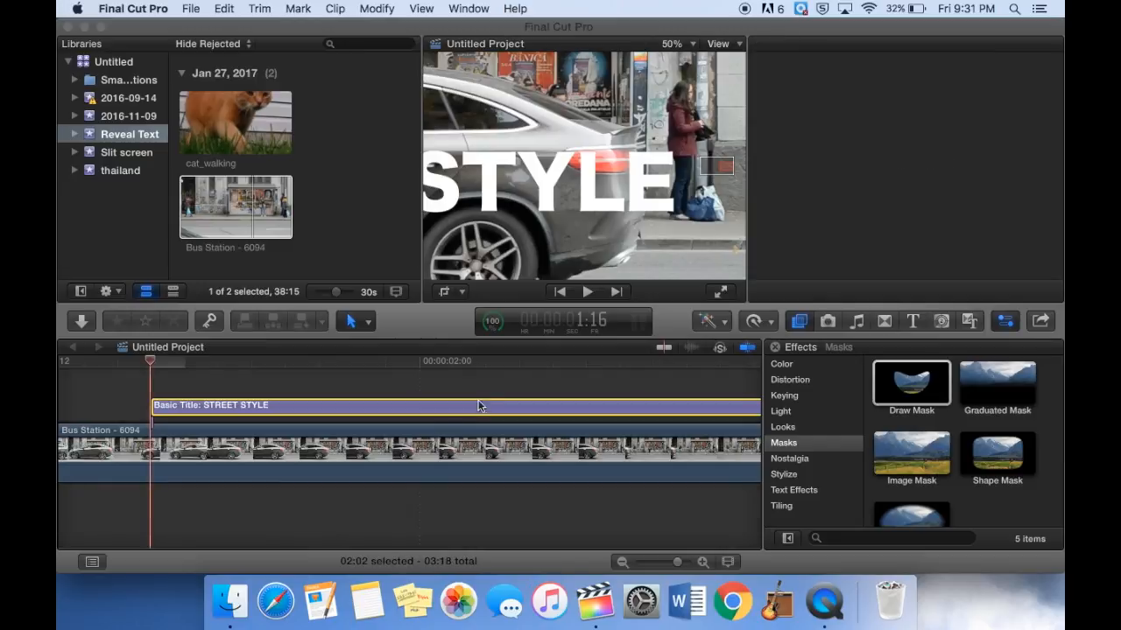
{"action": "left_click", "coordinate": [633, 128]}
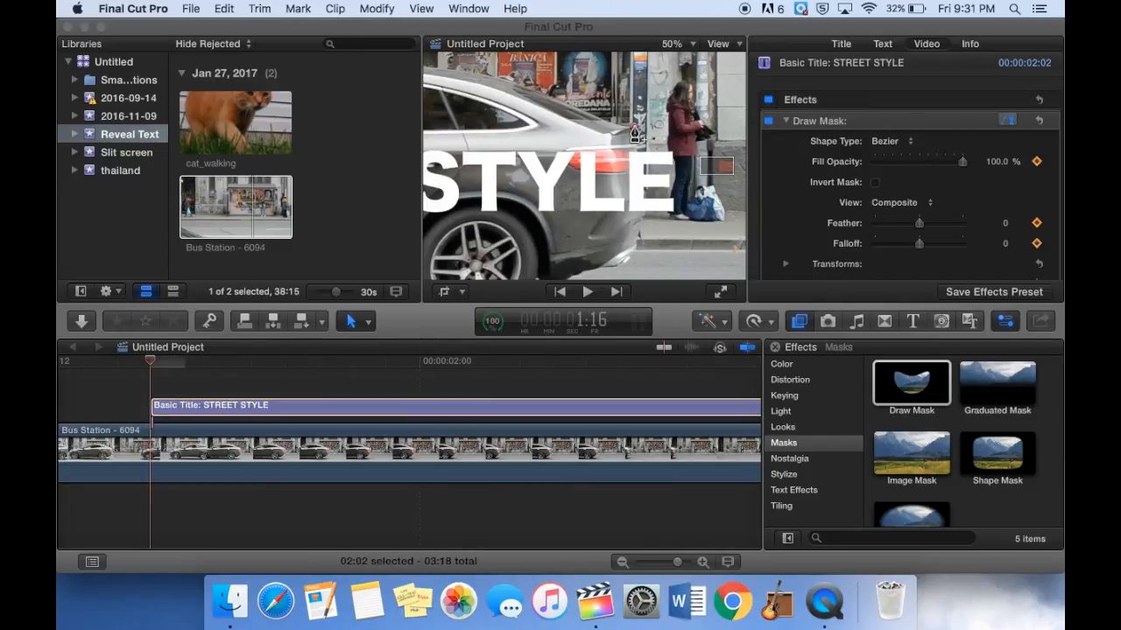
{"action": "left_click", "coordinate": [642, 149]}
{"action": "left_click", "coordinate": [644, 189]}
{"action": "left_click", "coordinate": [632, 240]}
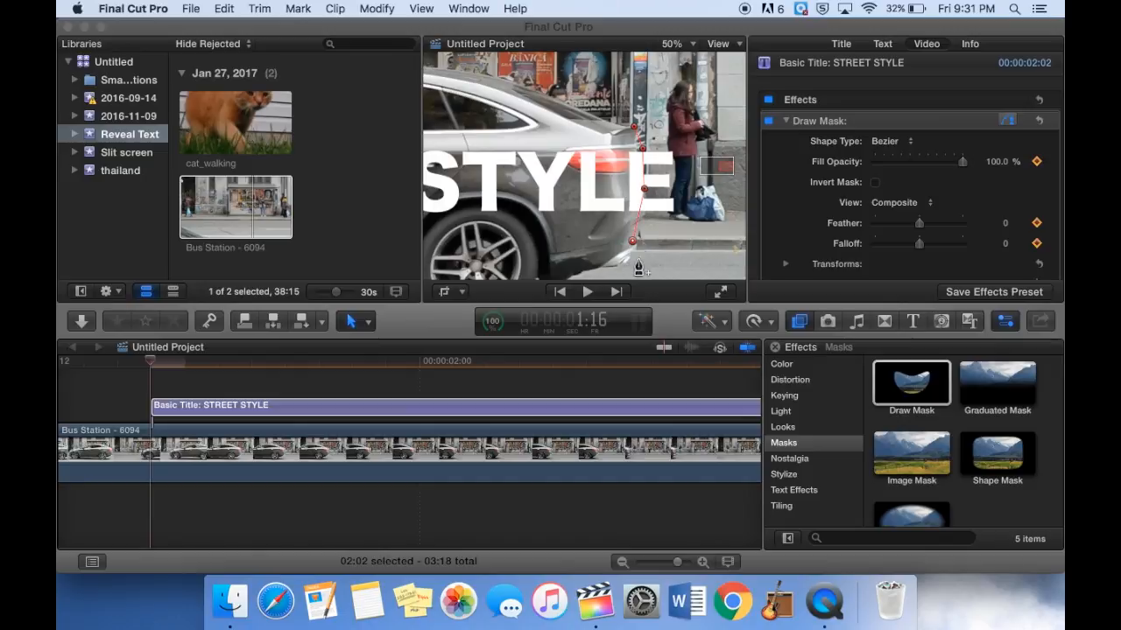
{"action": "left_click", "coordinate": [694, 266]}
{"action": "left_click", "coordinate": [692, 116]}
{"action": "left_click", "coordinate": [635, 128]}
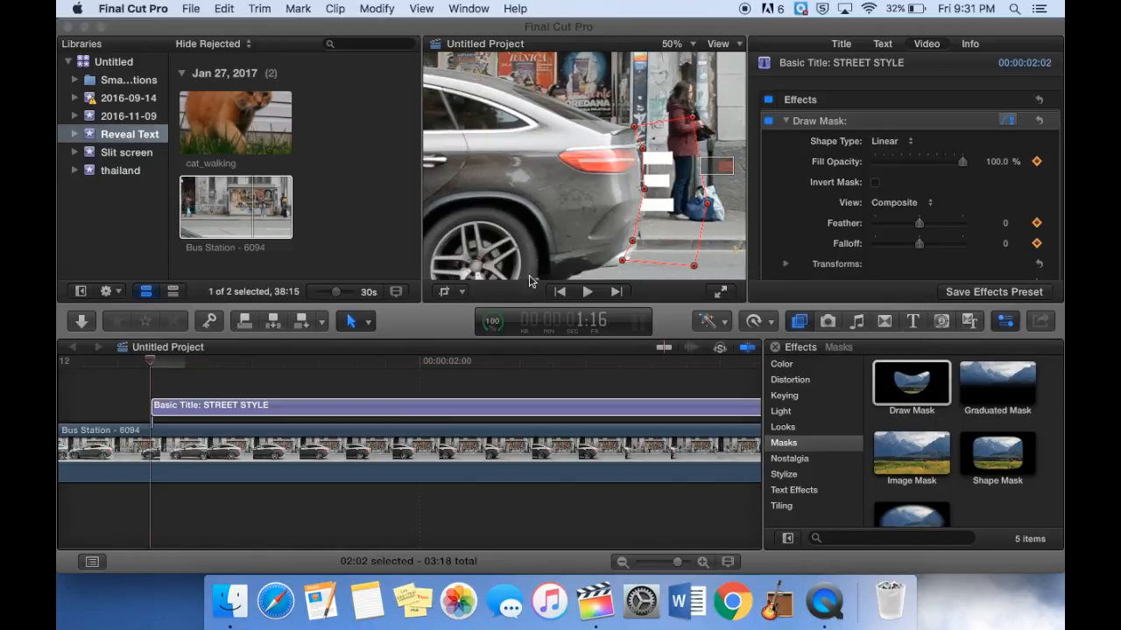
Step forward one frame and move the mask's left-side points onto the car's rear edge.
{"action": "key", "text": "Right"}
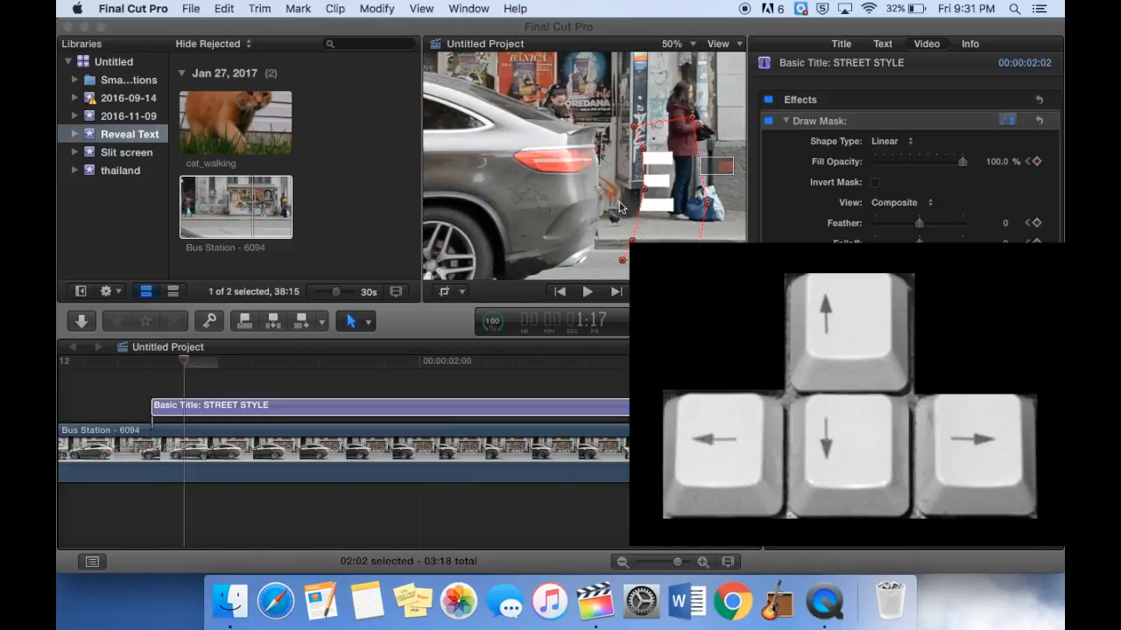
{"action": "left_click_drag", "start_coordinate": [643, 131], "coordinate": [598, 151]}
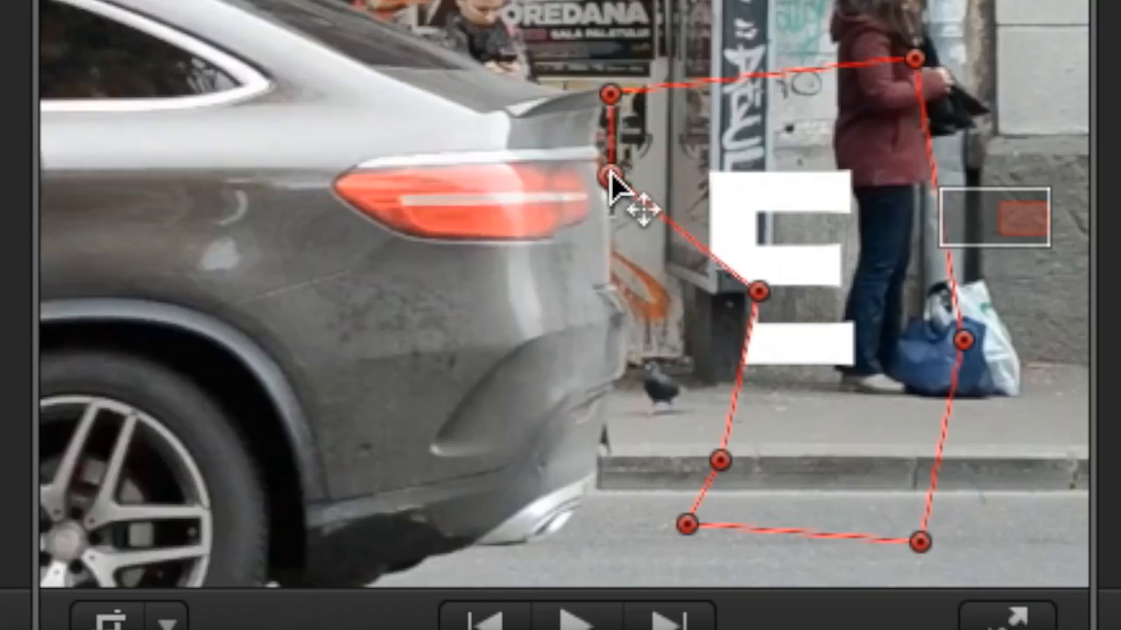
{"action": "left_click_drag", "start_coordinate": [758, 291], "coordinate": [619, 296]}
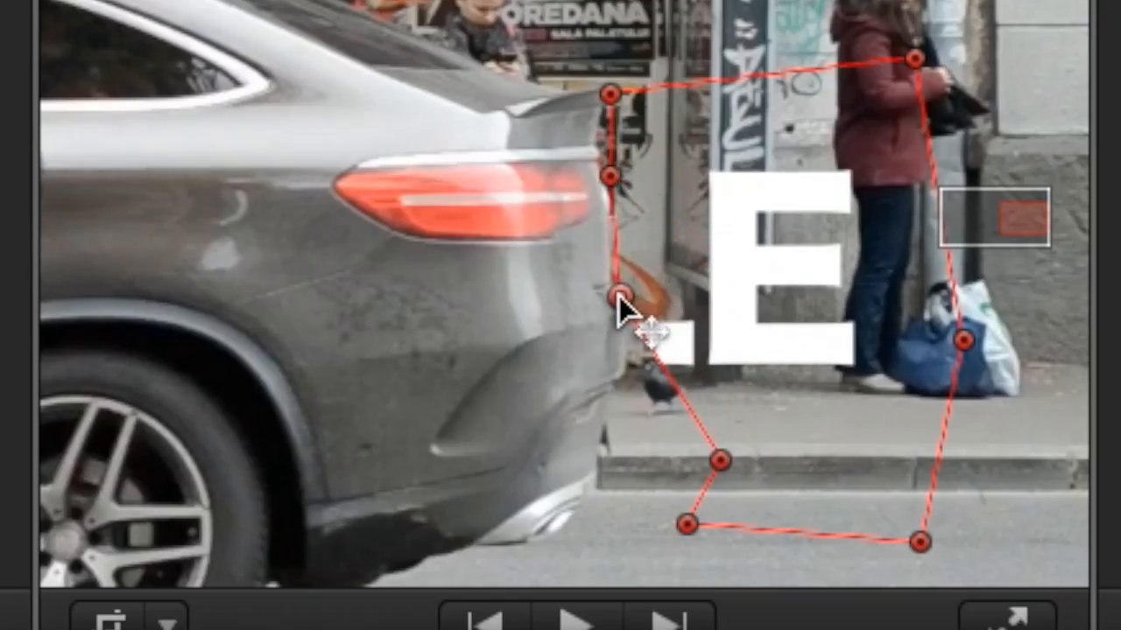
{"action": "left_click_drag", "start_coordinate": [720, 460], "coordinate": [598, 449]}
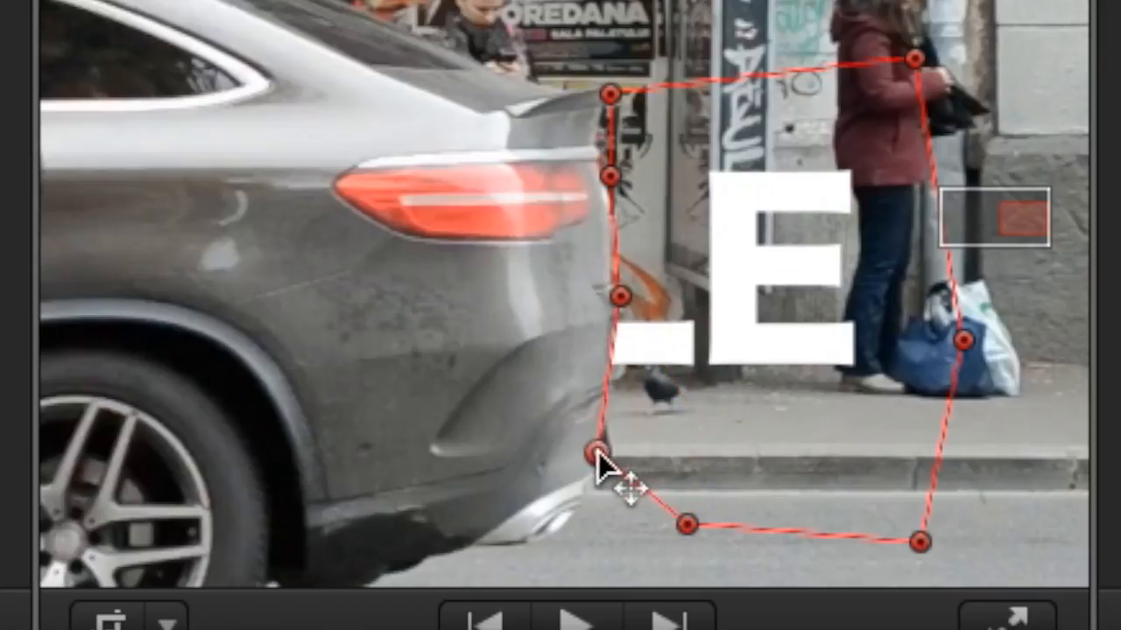
{"action": "left_click_drag", "start_coordinate": [690, 526], "coordinate": [557, 550]}
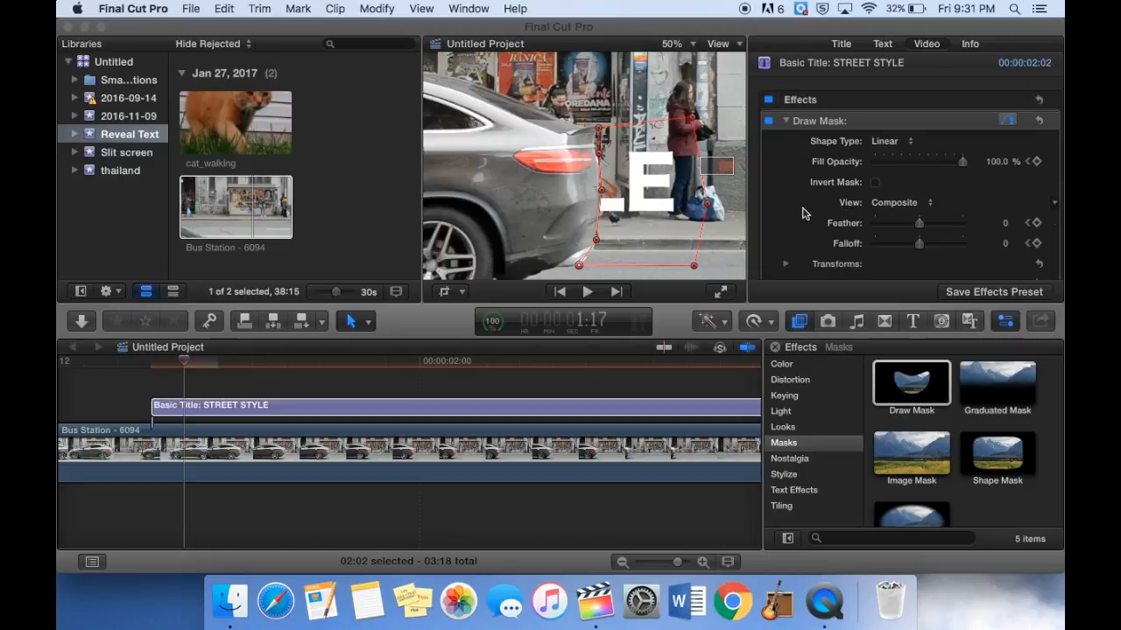
Set the Draw Mask Feather to 7.0 and Falloff to -100.0.
{"action": "left_click_drag", "start_coordinate": [920, 226], "coordinate": [924, 225]}
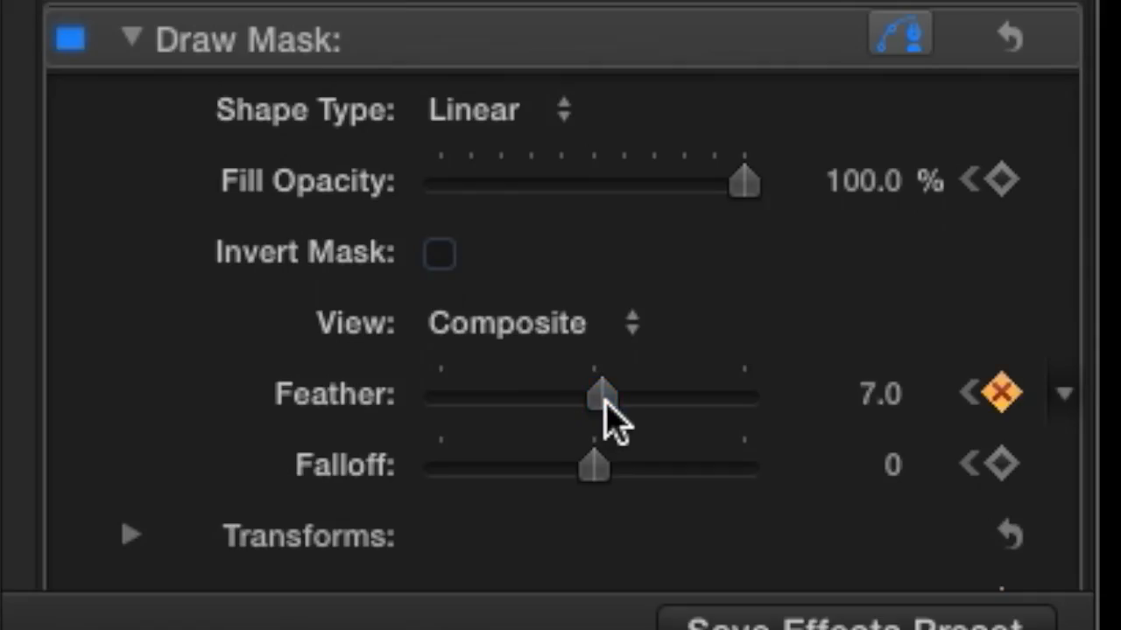
{"action": "left_click_drag", "start_coordinate": [598, 466], "coordinate": [413, 492]}
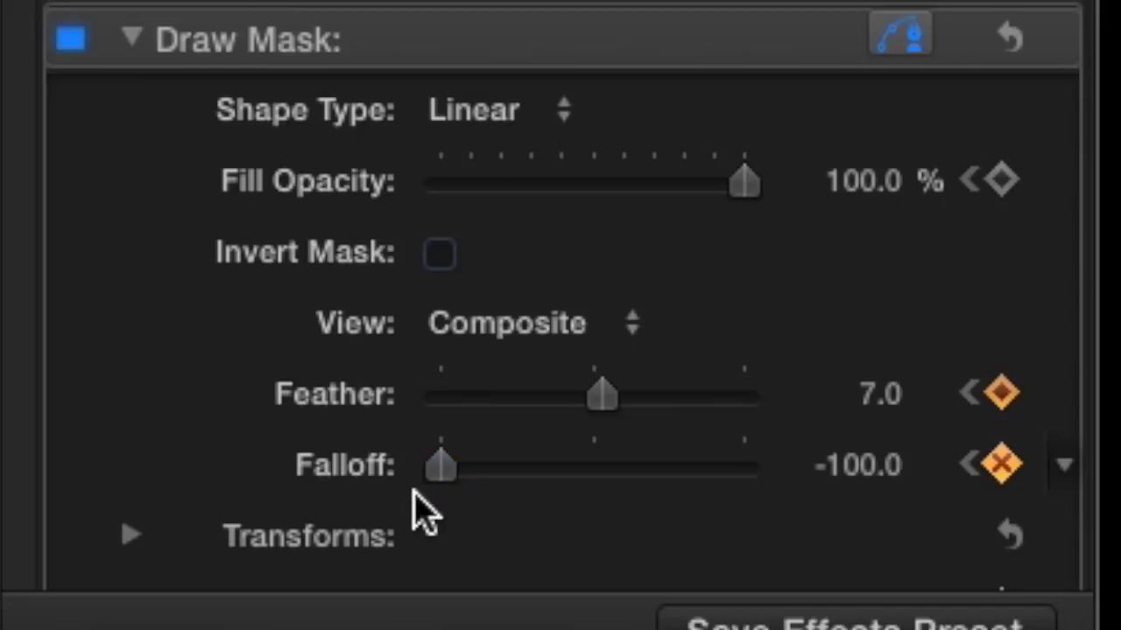
Advance frame by frame through 1:18 and 1:19, realigning the mask's left points with the car's rear.
{"action": "key", "text": "Right"}
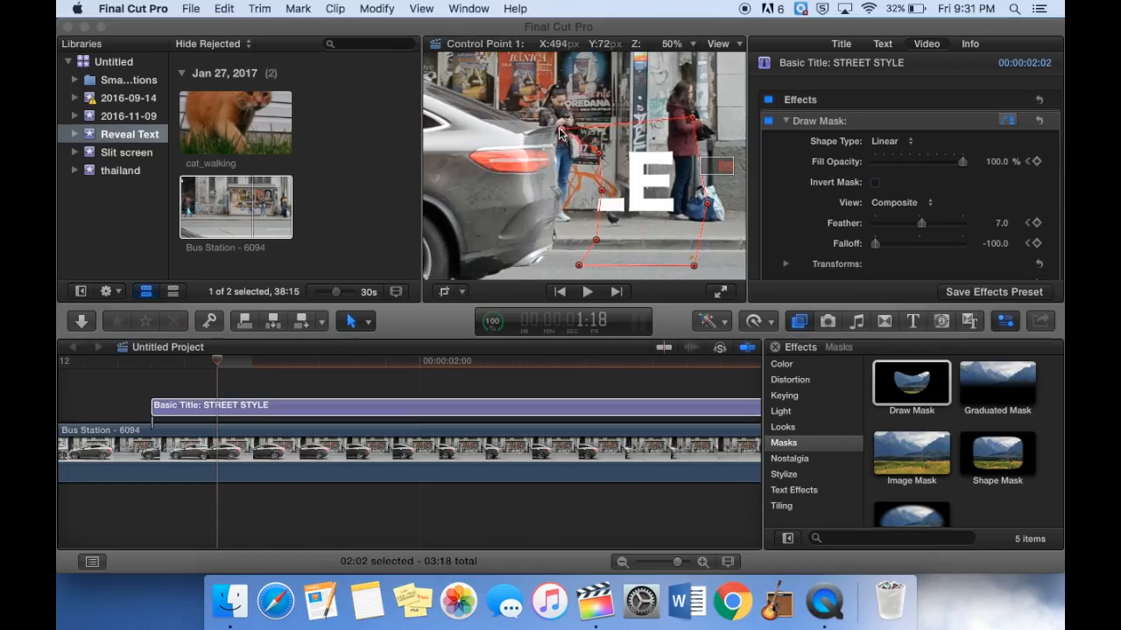
{"action": "left_click_drag", "start_coordinate": [599, 153], "coordinate": [556, 156]}
{"action": "left_click_drag", "start_coordinate": [595, 187], "coordinate": [564, 202]}
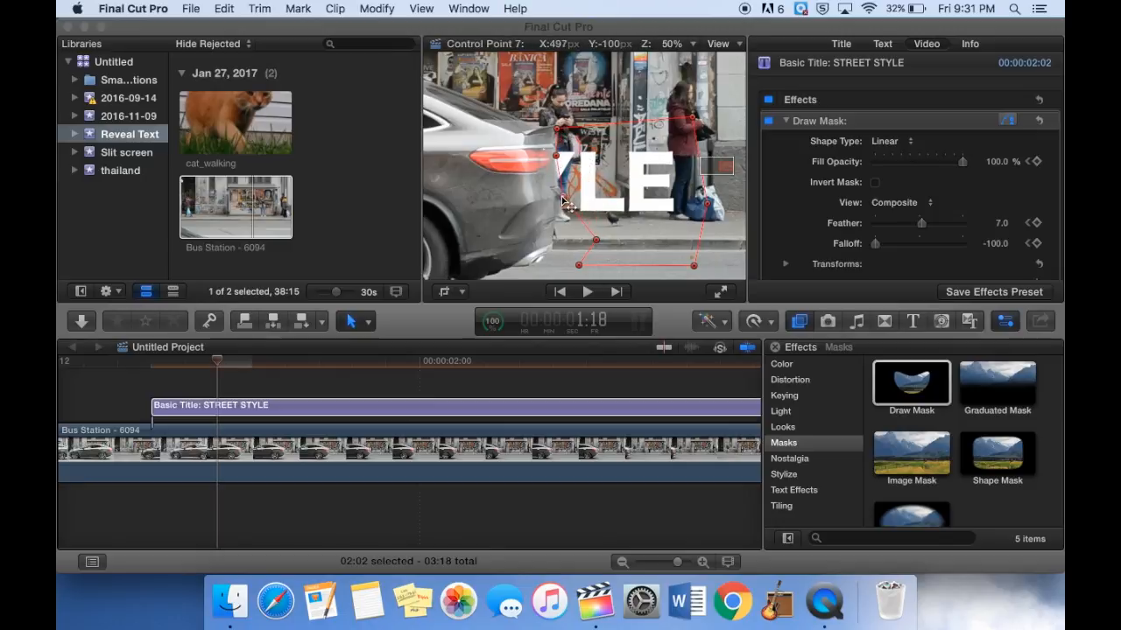
{"action": "mouse_move", "coordinate": [596, 237]}
{"action": "left_mouse_down"}
{"action": "mouse_move", "coordinate": [565, 264]}
{"action": "mouse_move", "coordinate": [539, 264]}
{"action": "left_mouse_up"}
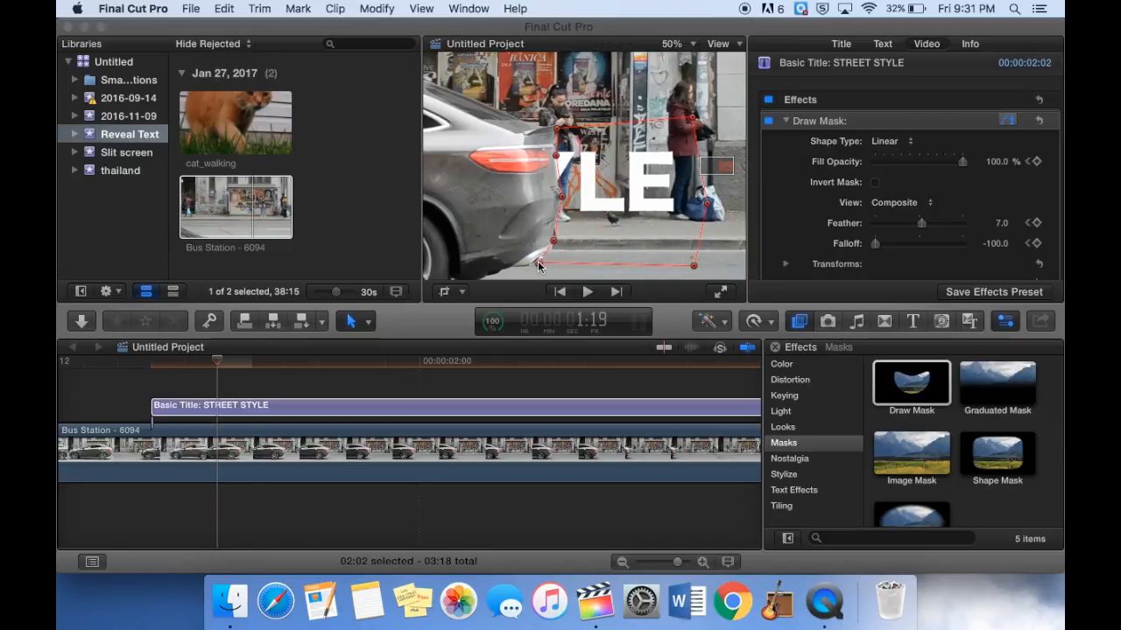
{"action": "left_click_drag", "start_coordinate": [556, 130], "coordinate": [522, 131]}
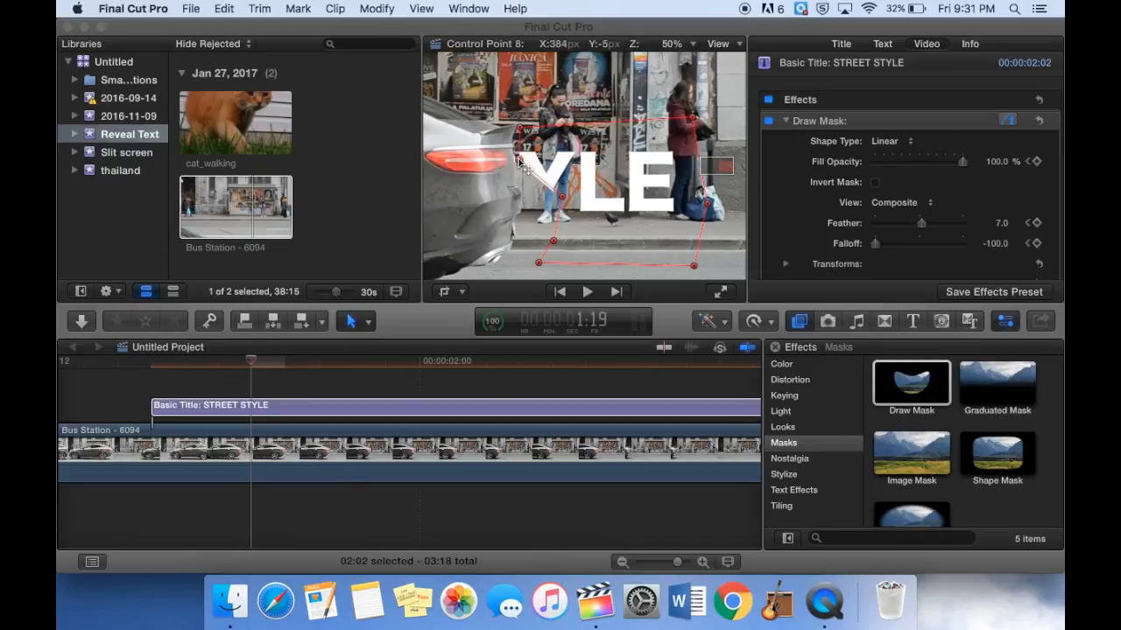
{"action": "left_click_drag", "start_coordinate": [565, 202], "coordinate": [521, 194]}
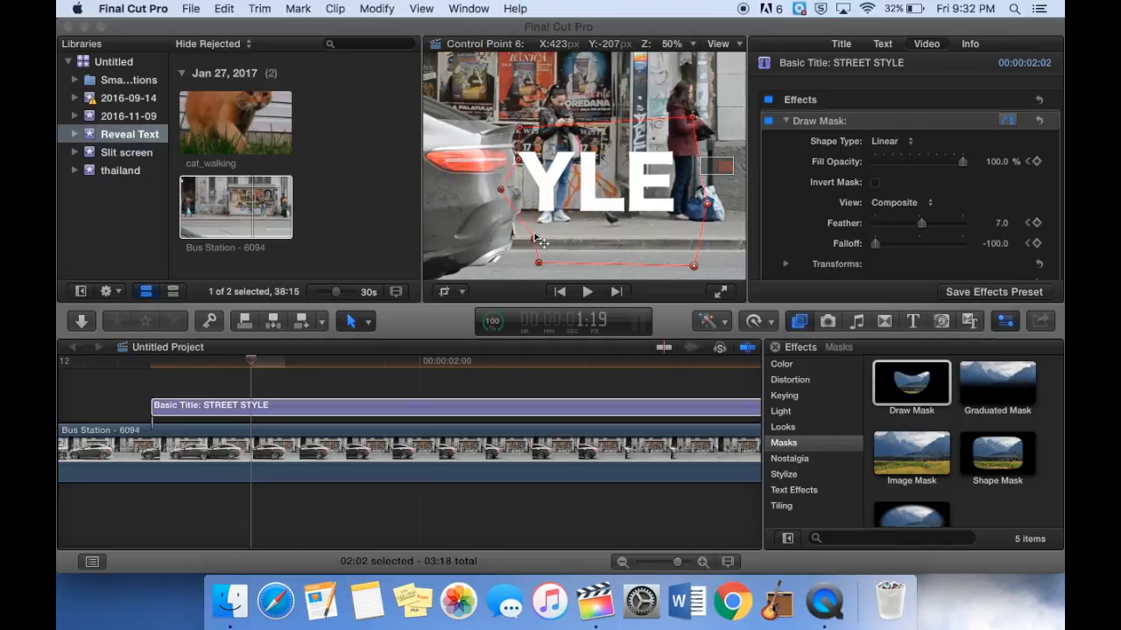
{"action": "left_click_drag", "start_coordinate": [506, 264], "coordinate": [503, 164]}
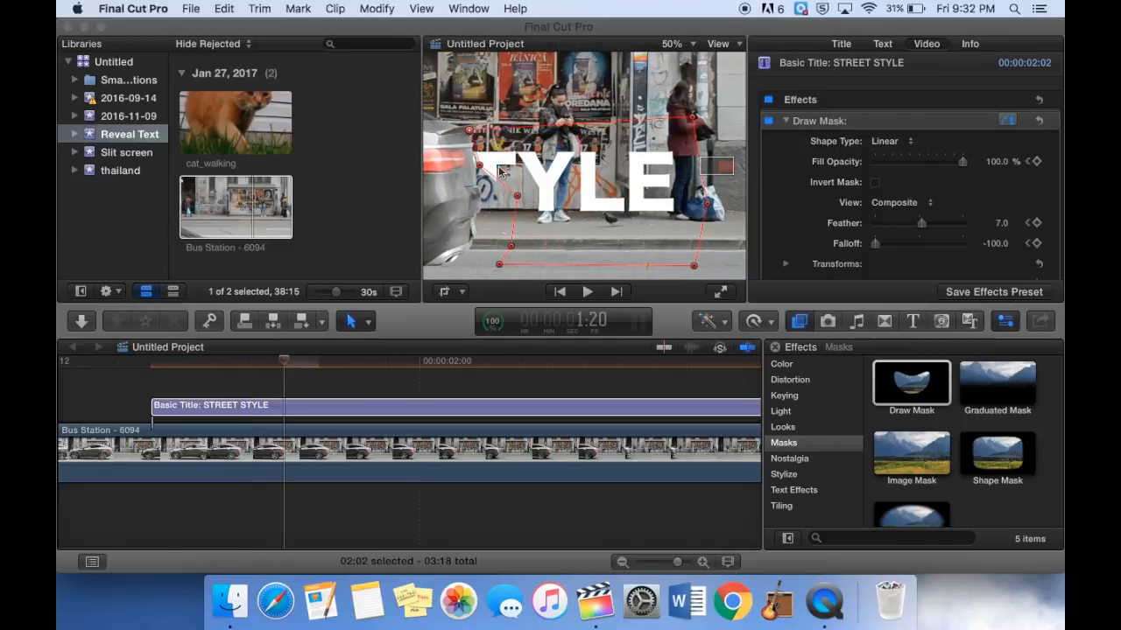
Continue stepping forward a frame at a time from 1:20, shifting the mask's edge points left with the car.
{"action": "key", "text": "Right"}
{"action": "scroll", "coordinate": [448, 266], "scroll_direction": "left", "scroll_amount": 5}
{"action": "left_click_drag", "start_coordinate": [600, 130], "coordinate": [565, 129]}
{"action": "left_click_drag", "start_coordinate": [608, 174], "coordinate": [574, 173]}
{"action": "left_click_drag", "start_coordinate": [612, 212], "coordinate": [576, 210]}
{"action": "left_click_drag", "start_coordinate": [602, 248], "coordinate": [567, 244]}
{"action": "left_click_drag", "start_coordinate": [580, 265], "coordinate": [544, 263]}
{"action": "key", "text": "Right"}
{"action": "left_click_drag", "start_coordinate": [574, 175], "coordinate": [536, 180]}
{"action": "left_click_drag", "start_coordinate": [576, 209], "coordinate": [539, 215]}
{"action": "left_click_drag", "start_coordinate": [568, 243], "coordinate": [490, 267]}
{"action": "key", "text": "Right"}
{"action": "left_click_drag", "start_coordinate": [529, 129], "coordinate": [489, 129]}
{"action": "left_click_drag", "start_coordinate": [536, 180], "coordinate": [496, 181]}
{"action": "left_click_drag", "start_coordinate": [539, 216], "coordinate": [501, 216]}
Keep keyframing the mask frame by frame around 2:00, dragging its left points to track the car's bumper.
{"action": "key", "text": "Right"}
{"action": "scroll", "coordinate": [449, 269], "scroll_direction": "left", "scroll_amount": 5}
{"action": "left_click_drag", "start_coordinate": [582, 128], "coordinate": [560, 130]}
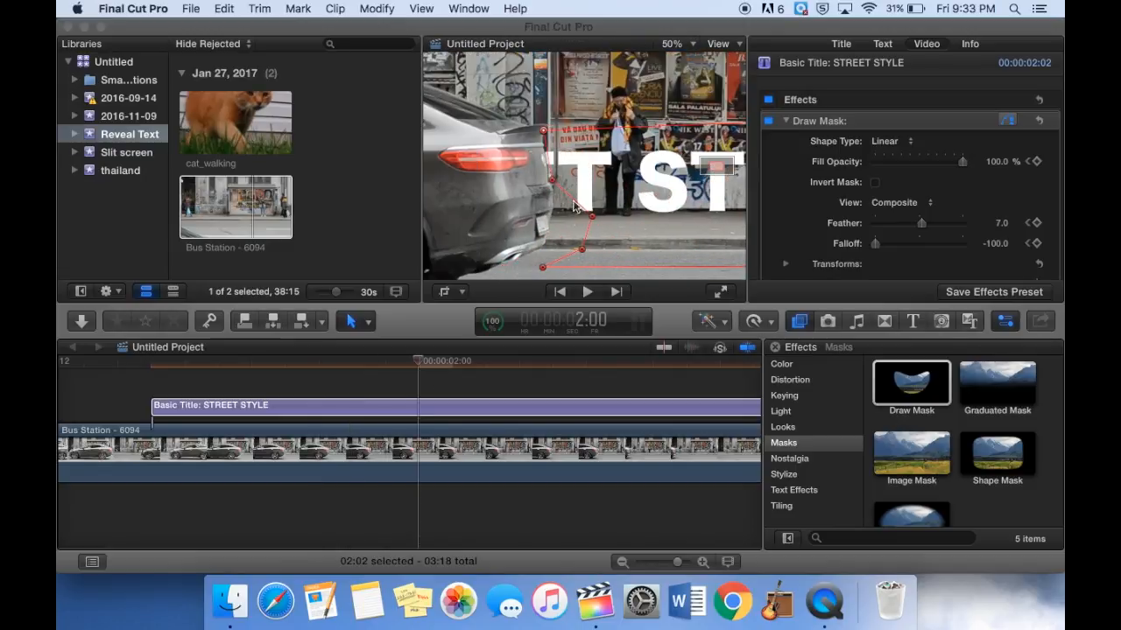
{"action": "left_click_drag", "start_coordinate": [557, 248], "coordinate": [545, 246]}
{"action": "left_click_drag", "start_coordinate": [543, 267], "coordinate": [509, 260]}
{"action": "key", "text": "Right"}
{"action": "left_click_drag", "start_coordinate": [543, 130], "coordinate": [511, 127]}
{"action": "left_click_drag", "start_coordinate": [552, 179], "coordinate": [512, 182]}
{"action": "left_click_drag", "start_coordinate": [554, 220], "coordinate": [521, 223]}
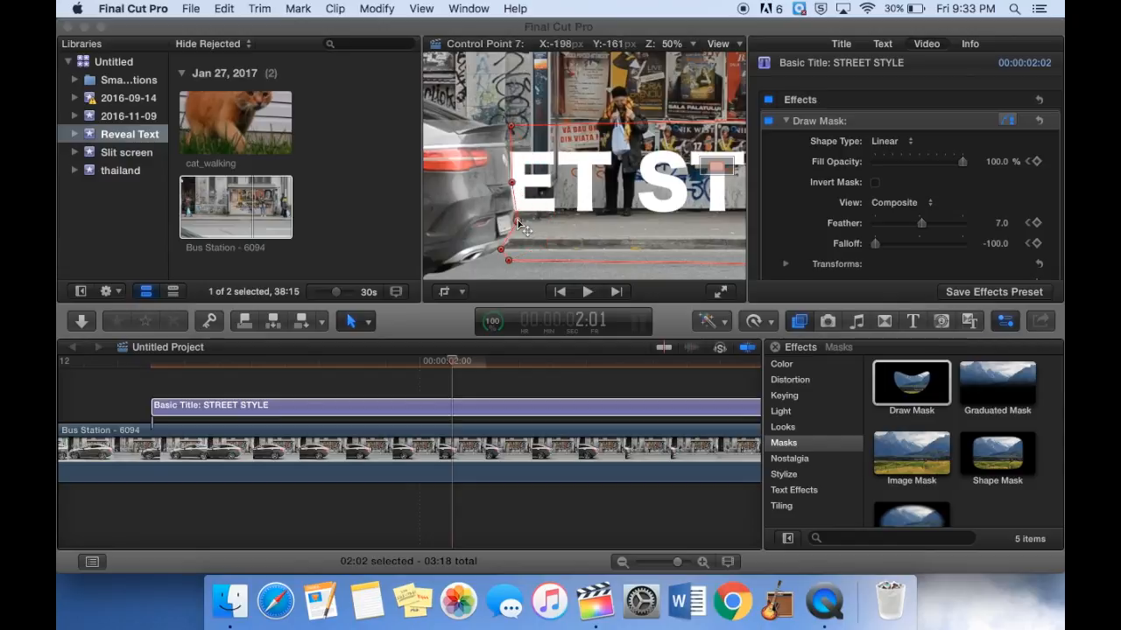
{"action": "left_click_drag", "start_coordinate": [508, 260], "coordinate": [470, 263]}
{"action": "key", "text": "Right"}
{"action": "left_click_drag", "start_coordinate": [512, 126], "coordinate": [470, 127]}
{"action": "left_click_drag", "start_coordinate": [510, 182], "coordinate": [477, 181]}
Step through the frames up to about 2:06, adjusting the mask's top, middle and bottom points along the car.
{"action": "key", "text": "Right"}
{"action": "left_click_drag", "start_coordinate": [640, 185], "coordinate": [603, 183]}
{"action": "left_click_drag", "start_coordinate": [580, 267], "coordinate": [548, 263]}
{"action": "key", "text": "Right"}
{"action": "left_click_drag", "start_coordinate": [595, 128], "coordinate": [523, 129]}
{"action": "key", "text": "Right"}
{"action": "left_click_drag", "start_coordinate": [563, 180], "coordinate": [558, 185]}
{"action": "key", "text": "Right"}
{"action": "left_click_drag", "start_coordinate": [510, 262], "coordinate": [485, 260]}
{"action": "left_click_drag", "start_coordinate": [524, 128], "coordinate": [488, 133]}
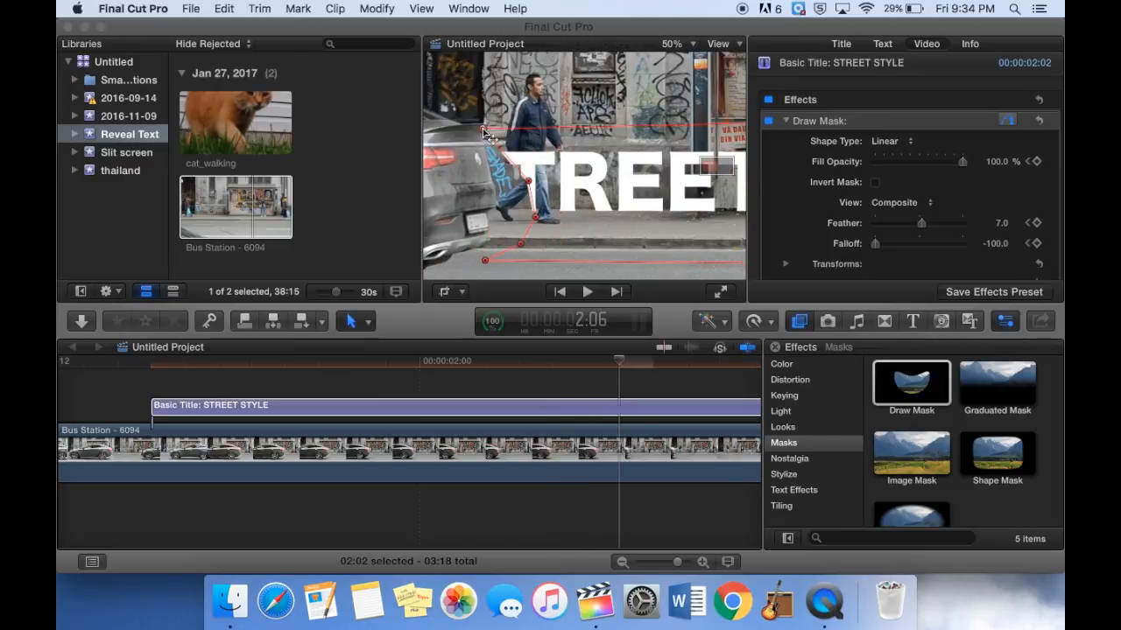
Finish tracking at 2:07 and 2:08 by moving the mask's remaining left points onto the car's edge.
{"action": "scroll", "coordinate": [501, 227], "scroll_direction": "right", "scroll_amount": 1}
{"action": "scroll", "coordinate": [501, 227], "scroll_direction": "left", "scroll_amount": 4}
{"action": "key", "text": "Right"}
{"action": "left_click_drag", "start_coordinate": [568, 243], "coordinate": [537, 240]}
{"action": "left_click_drag", "start_coordinate": [533, 260], "coordinate": [508, 258]}
{"action": "left_click_drag", "start_coordinate": [531, 128], "coordinate": [496, 128]}
{"action": "left_click_drag", "start_coordinate": [538, 175], "coordinate": [514, 172]}
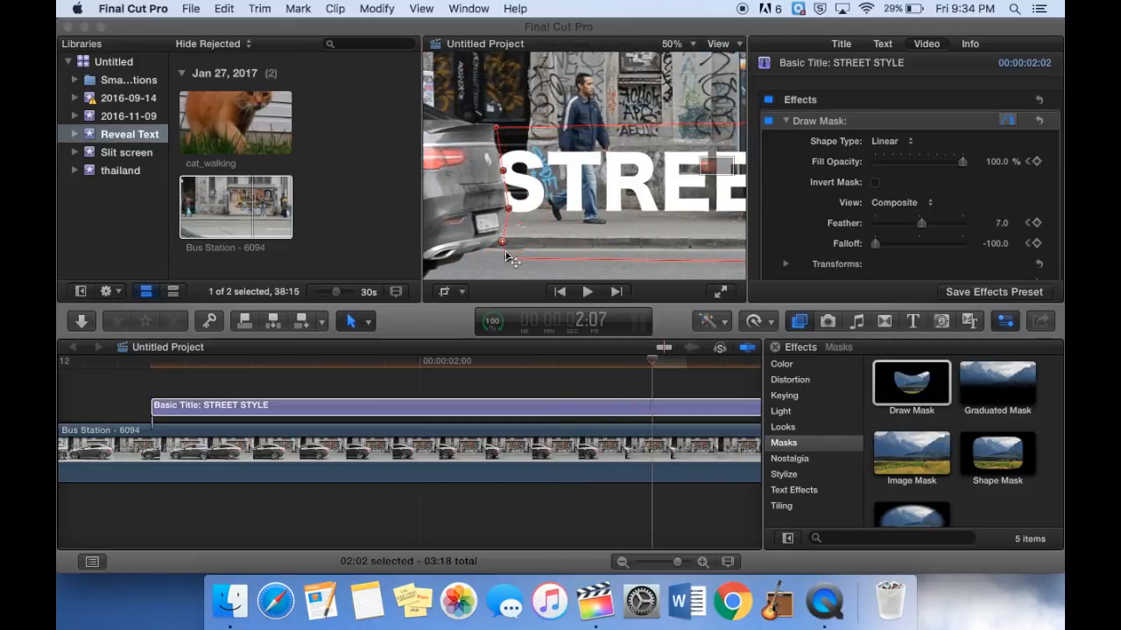
{"action": "key", "text": "Right"}
{"action": "left_click_drag", "start_coordinate": [508, 257], "coordinate": [465, 256]}
{"action": "left_click_drag", "start_coordinate": [495, 129], "coordinate": [467, 132]}
Set the viewer to 21%, zoom the timeline out, and play the project from the start to preview the reveal.
{"action": "left_click", "coordinate": [693, 45]}
{"action": "left_click", "coordinate": [684, 68]}
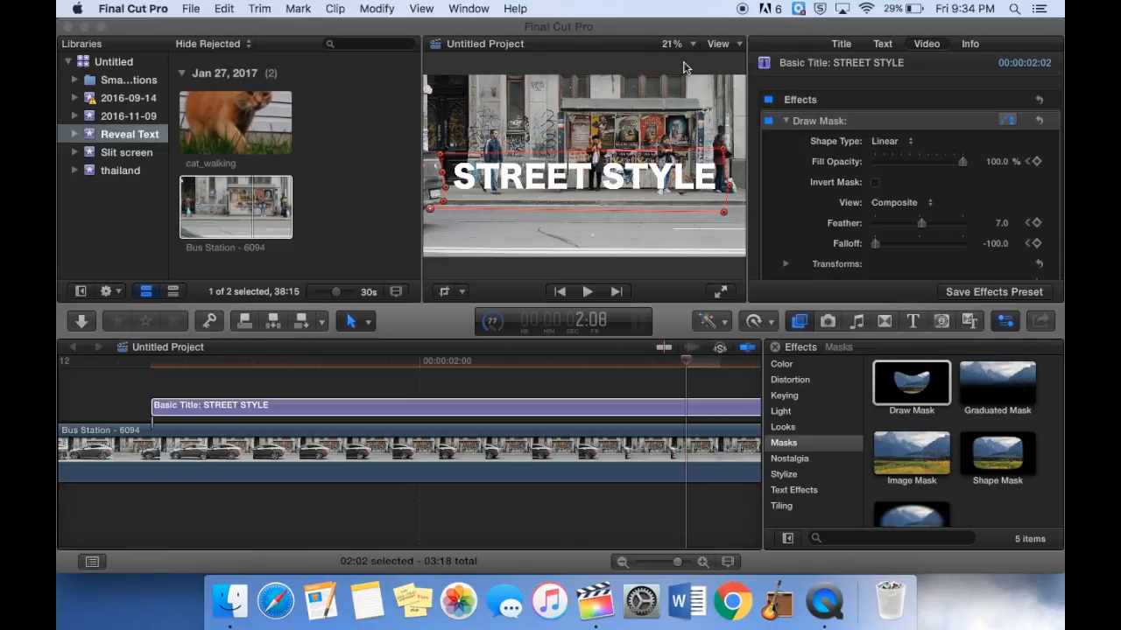
{"action": "key", "text": "super+minus"}
{"action": "left_click_drag", "start_coordinate": [261, 363], "coordinate": [88, 363]}
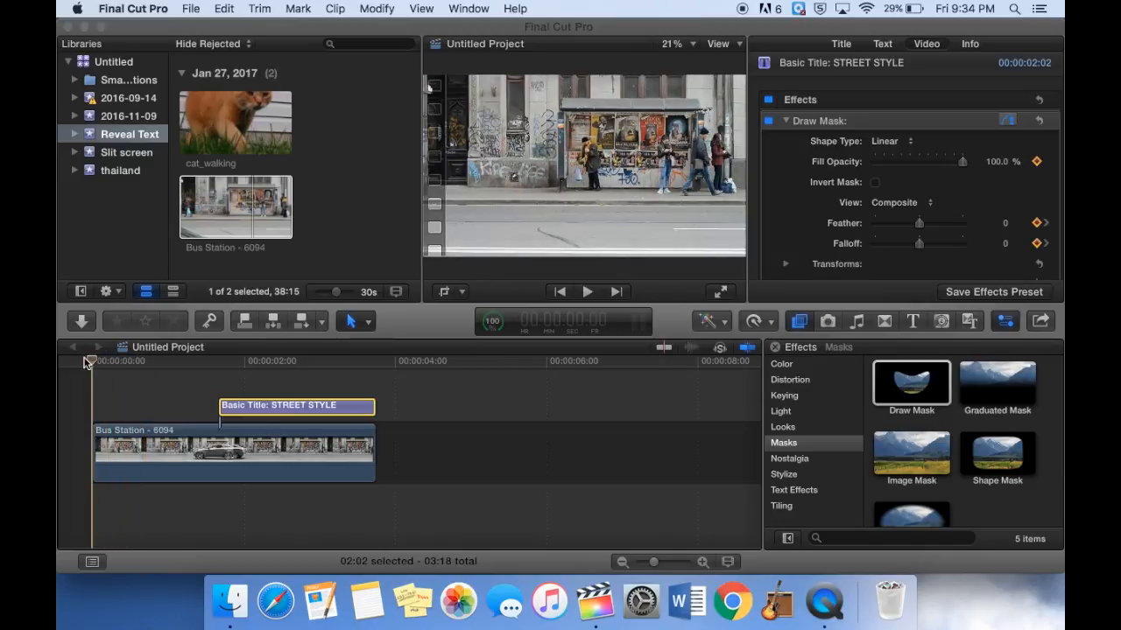
{"action": "key", "text": "space"}
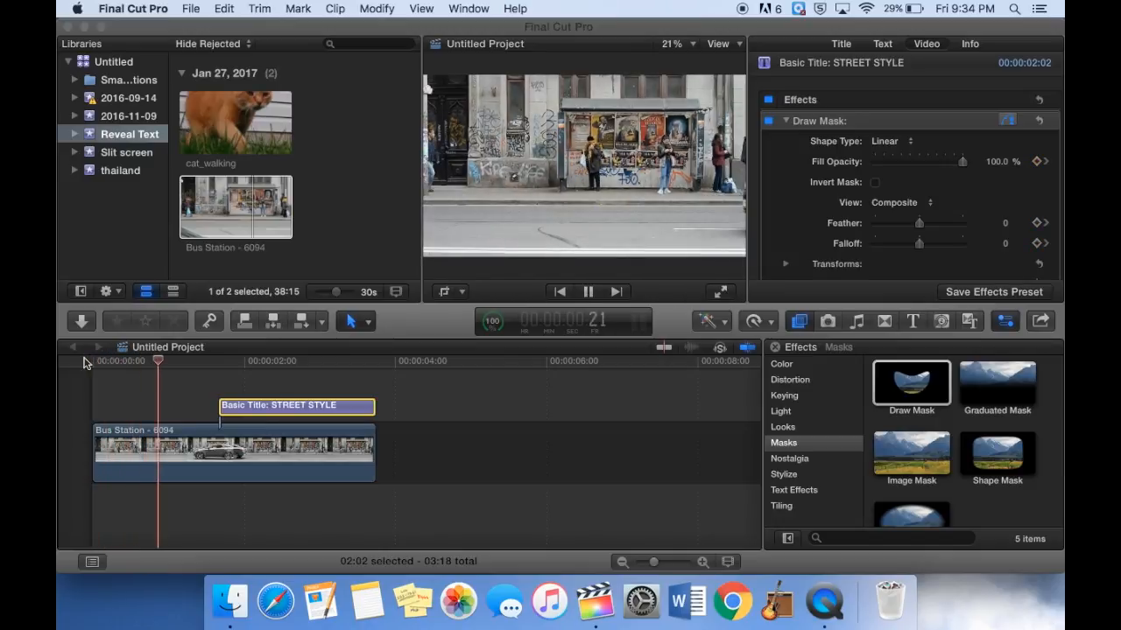